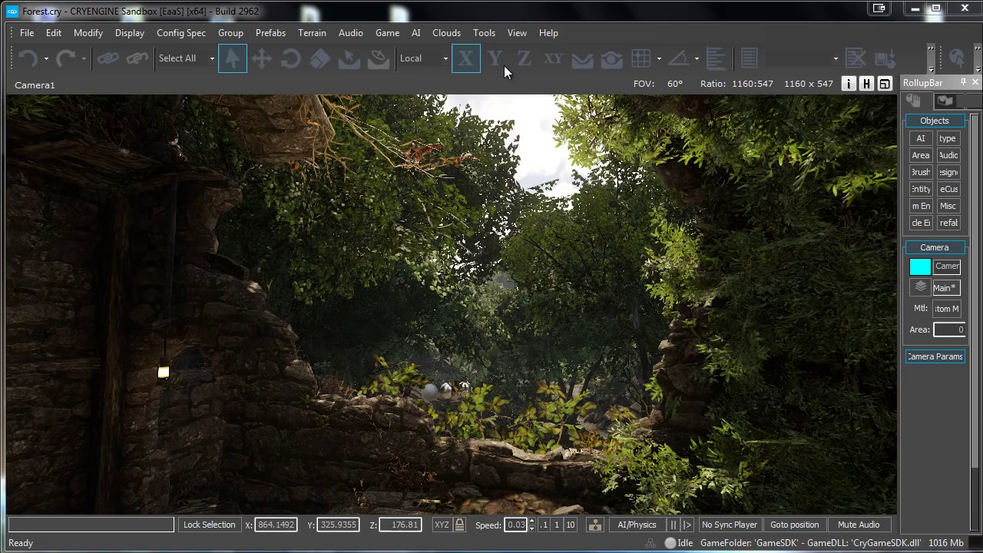
- Dock a Track View pane beneath the Forest level viewport and give the viewport slightly more height
left_click(514, 34)
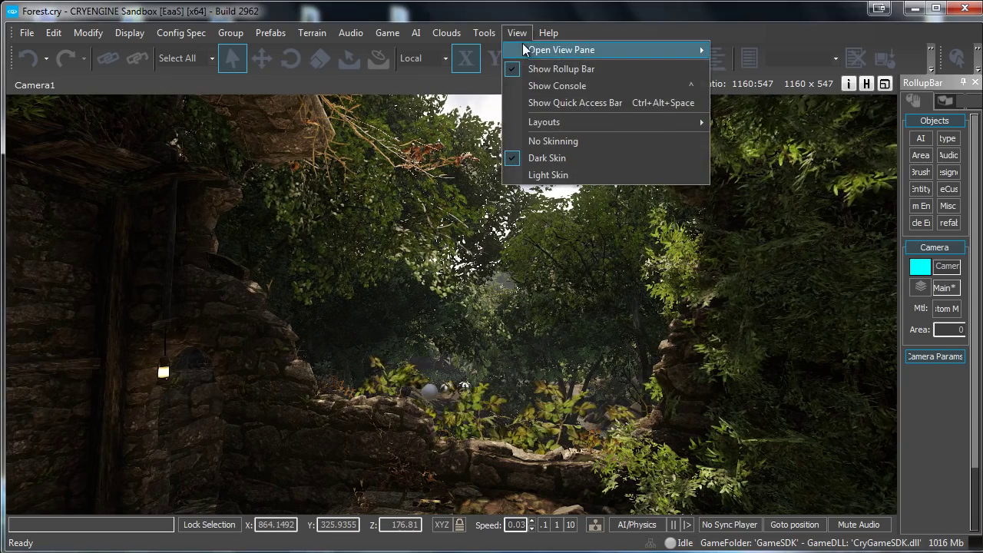
mouse_move(542, 51)
scroll(767, 93, "down", 3)
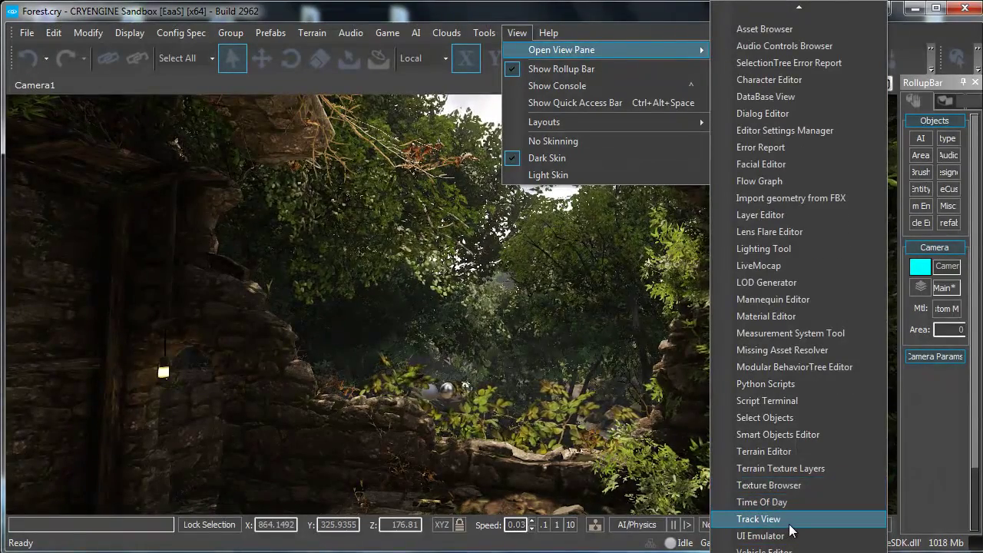
left_click(790, 524)
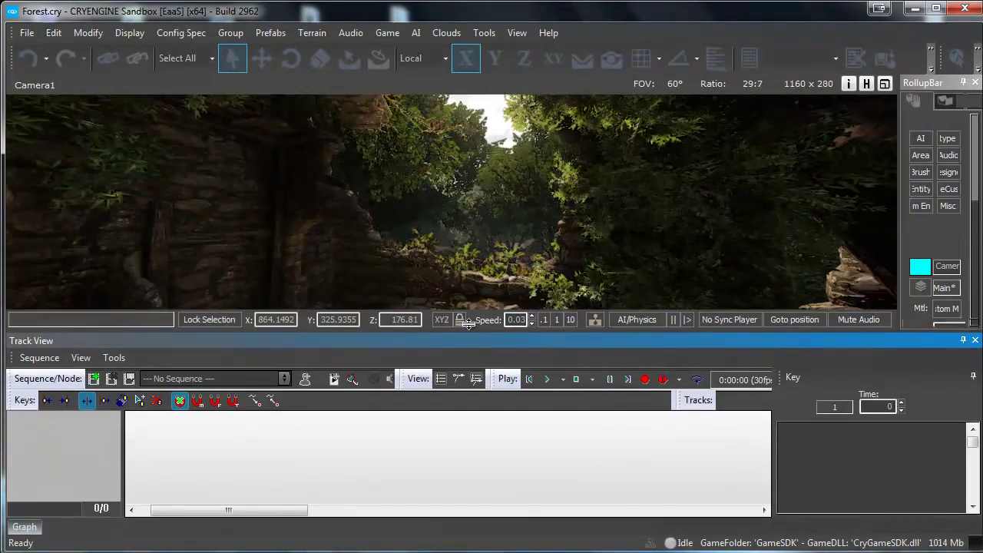
left_click_drag(471, 347, 442, 367)
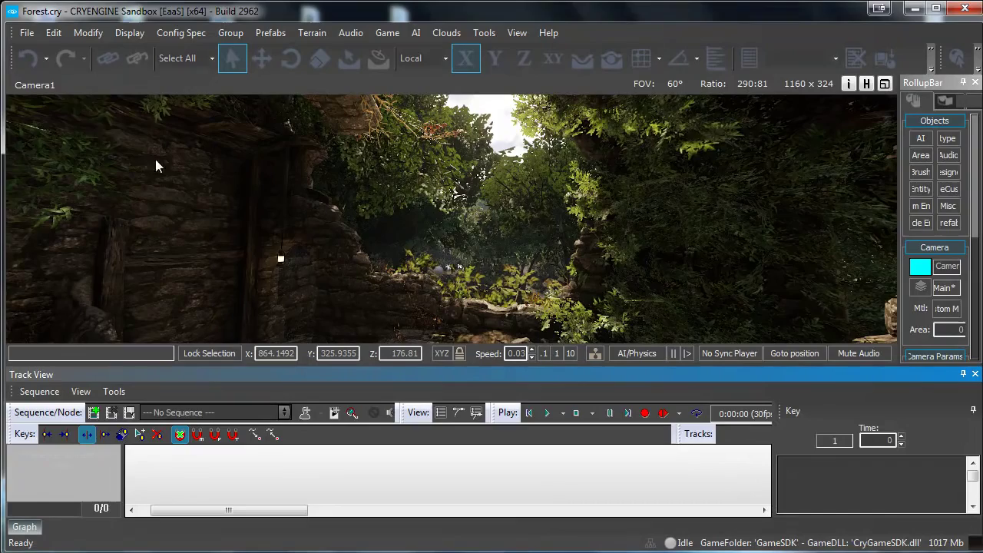
- From the Default Camera, fly further into the forest canyon and create Camera2 from that view
left_click(35, 85)
left_click(113, 255)
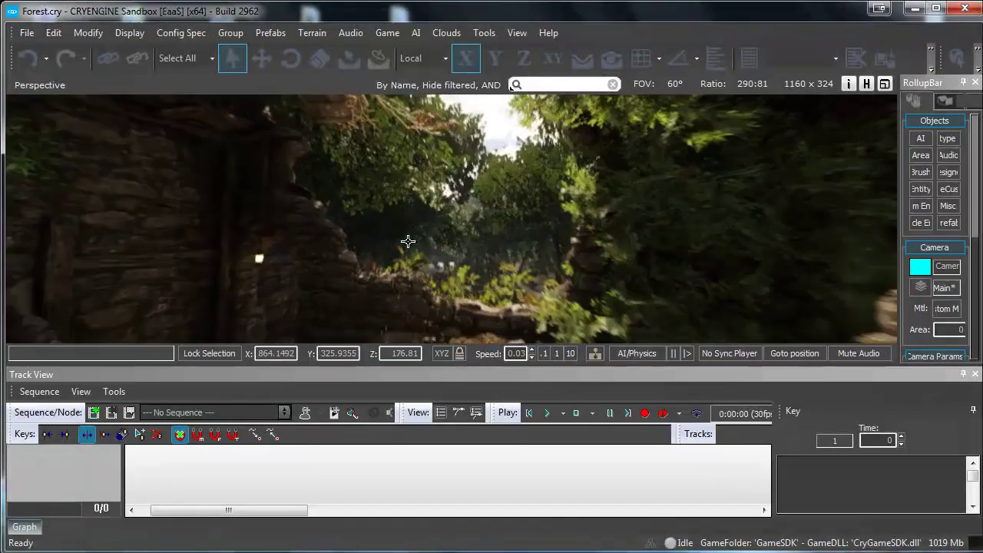
key("w")
right_click_drag(408, 245, 212, 175)
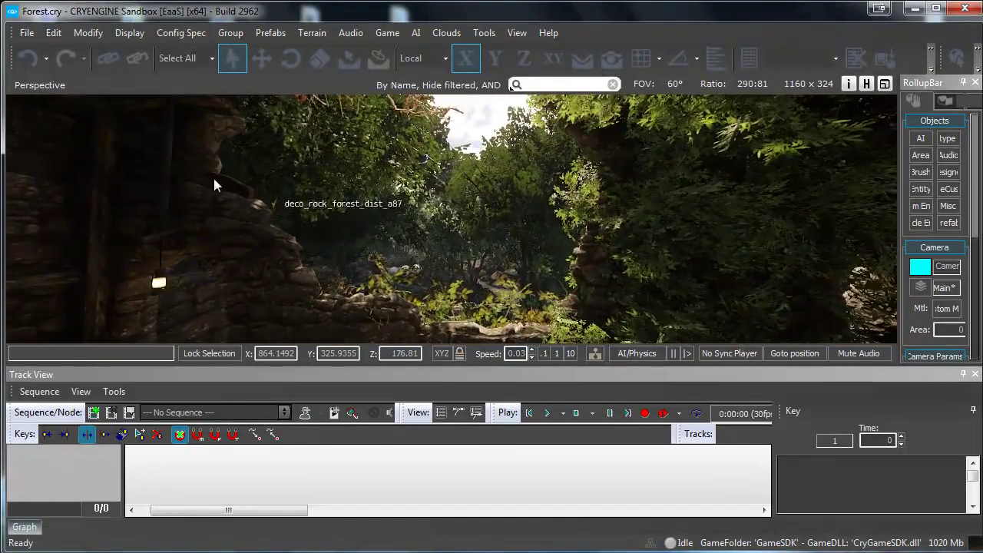
left_click(45, 85)
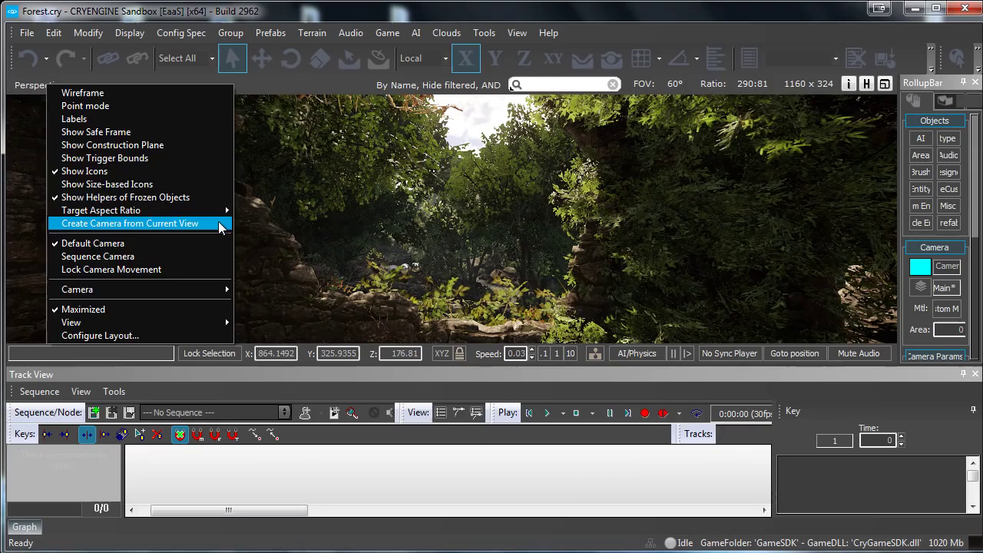
left_click(219, 223)
- Look through Camera2, select it as the current camera, and make the Track View panel taller
left_click(37, 85)
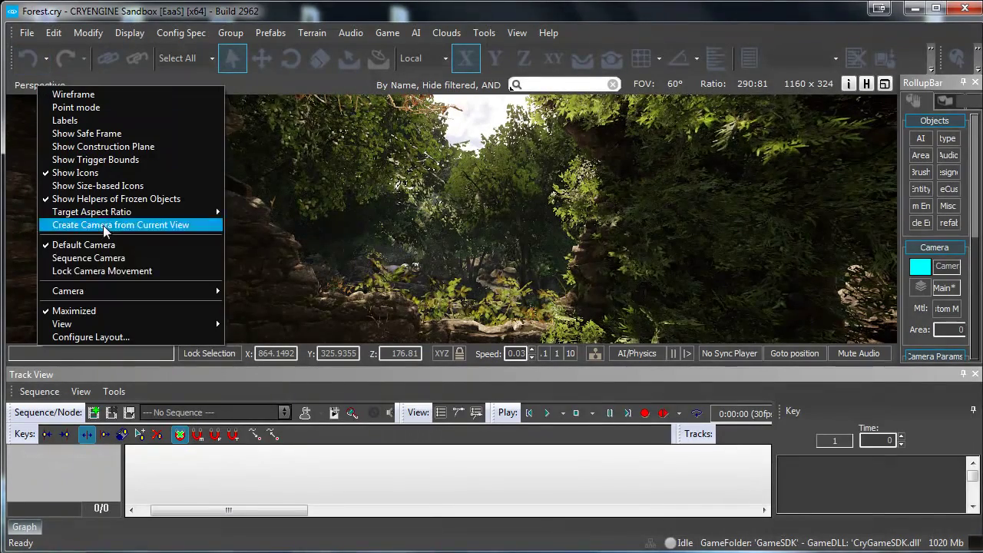
mouse_move(95, 292)
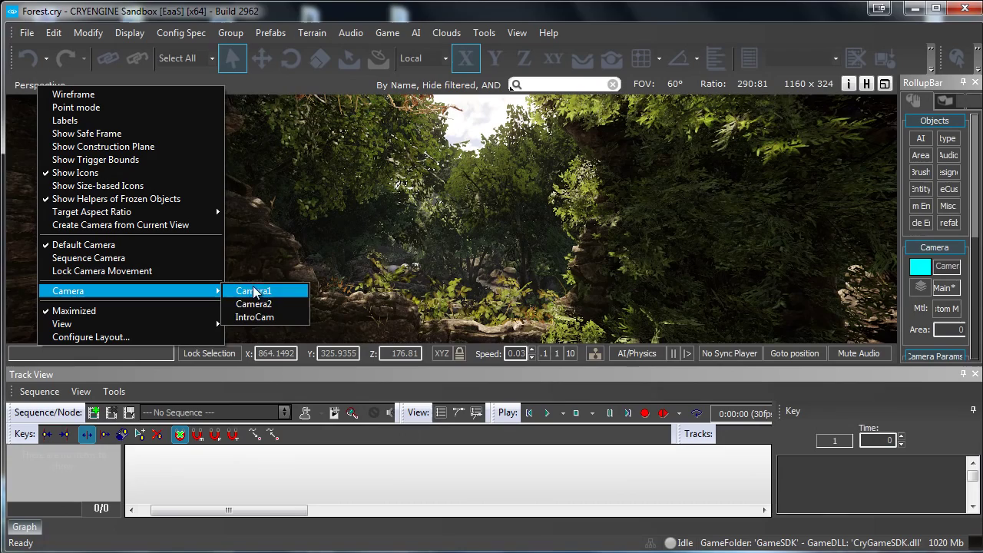
left_click(254, 304)
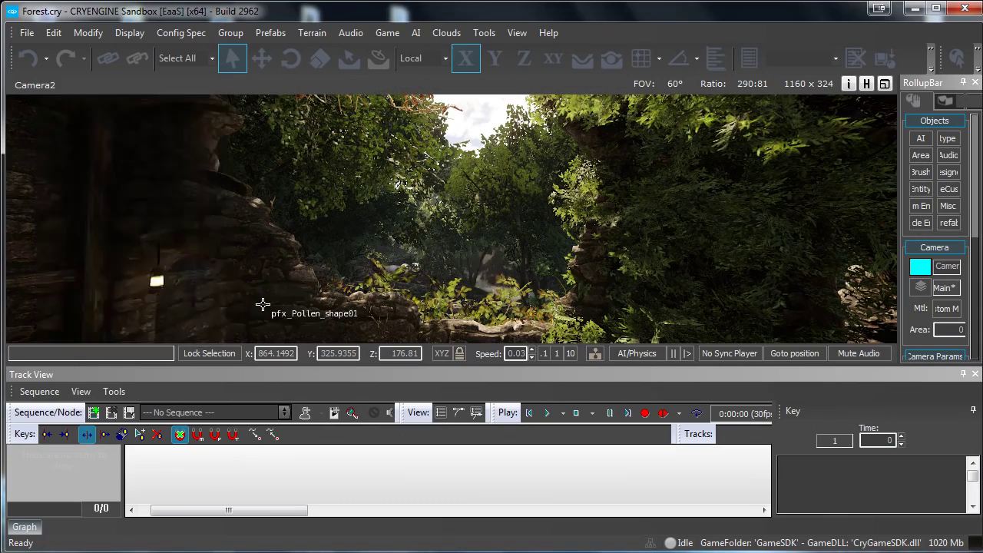
left_click(51, 83)
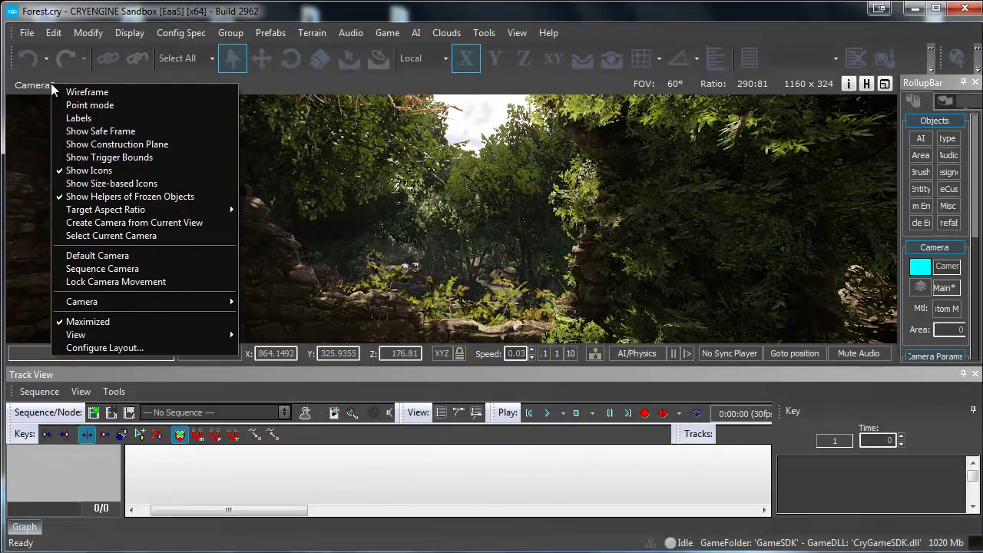
left_click(81, 235)
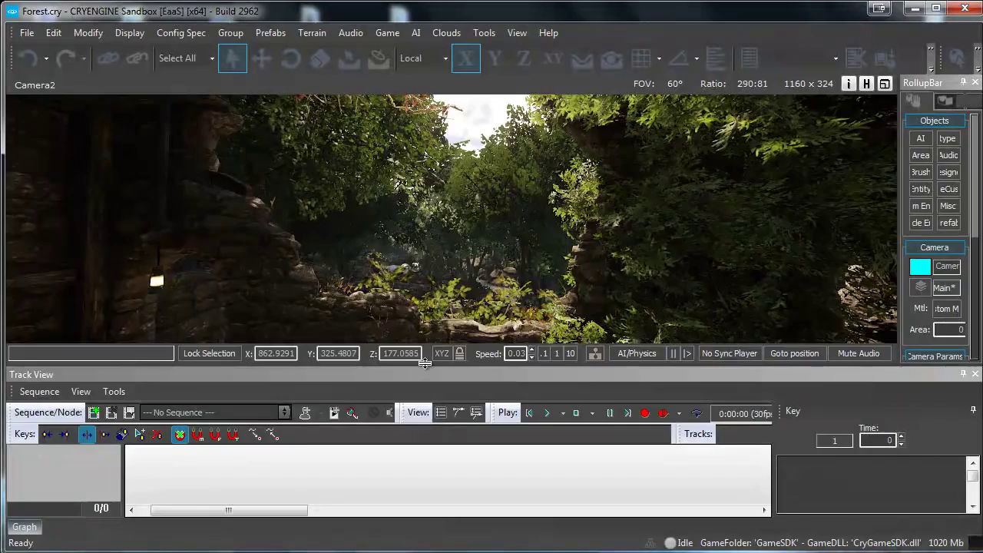
left_click_drag(430, 366, 430, 297)
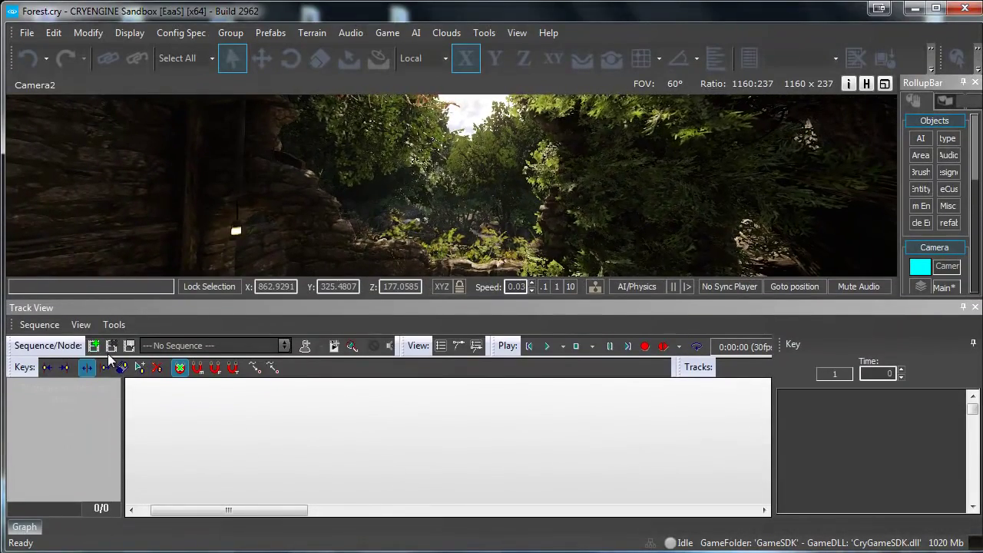
- Create a new sequence named 'flytrough1', renaming it from 'flytrough' after the duplicate-name warning
left_click(39, 325)
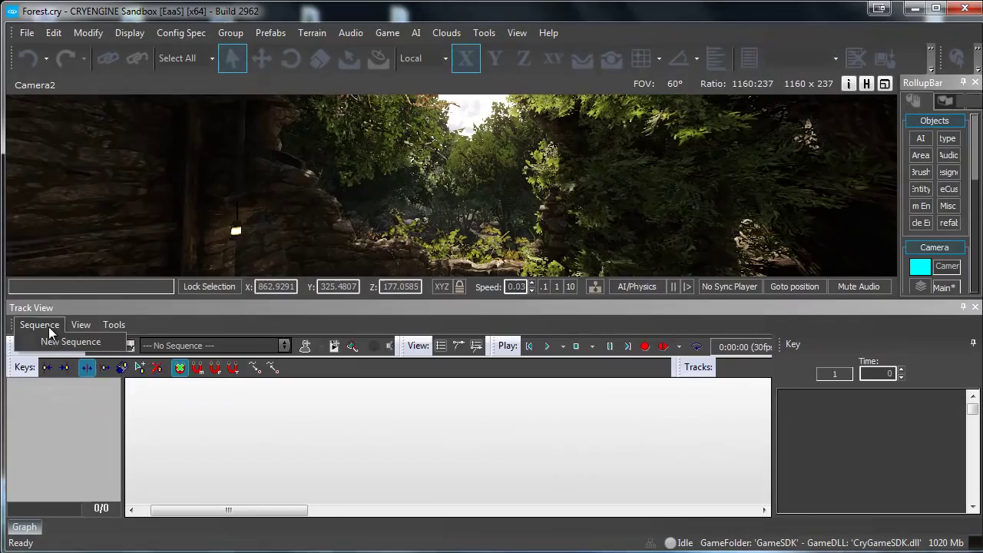
left_click(54, 341)
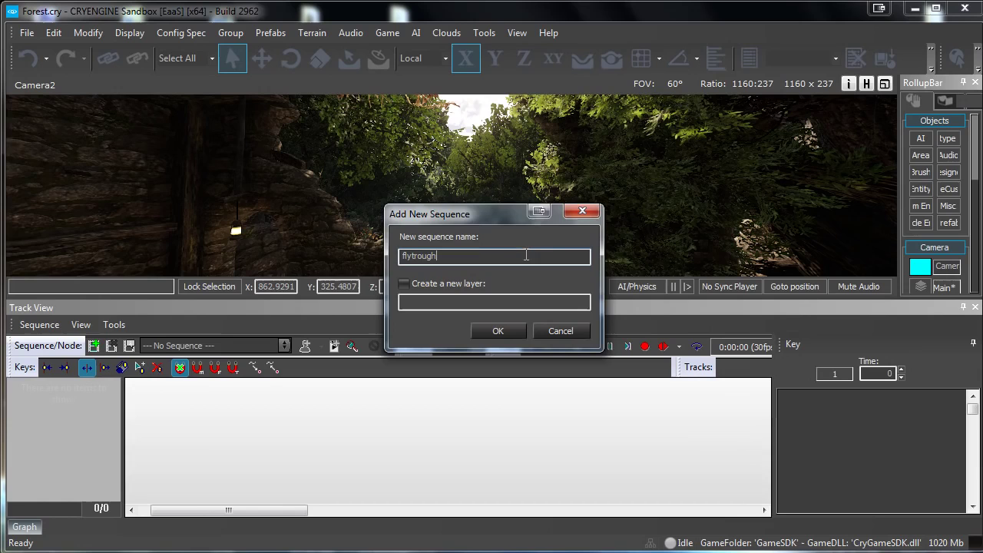
left_click(507, 330)
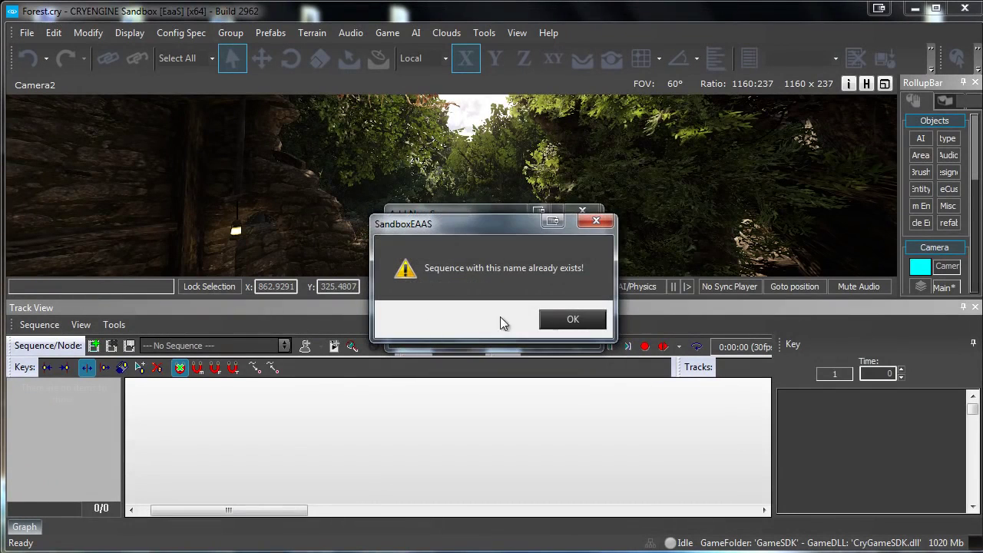
left_click(572, 320)
left_click(465, 252)
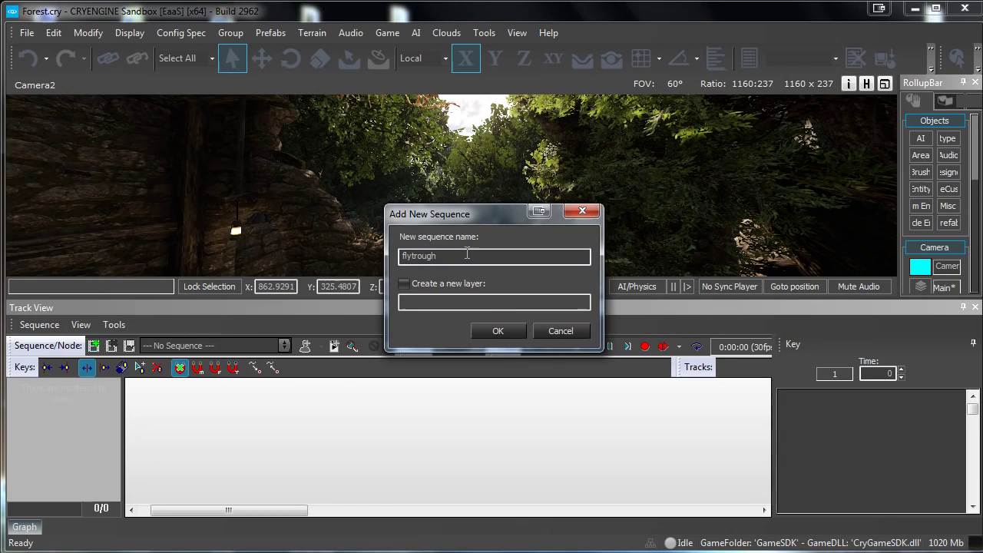
type("1")
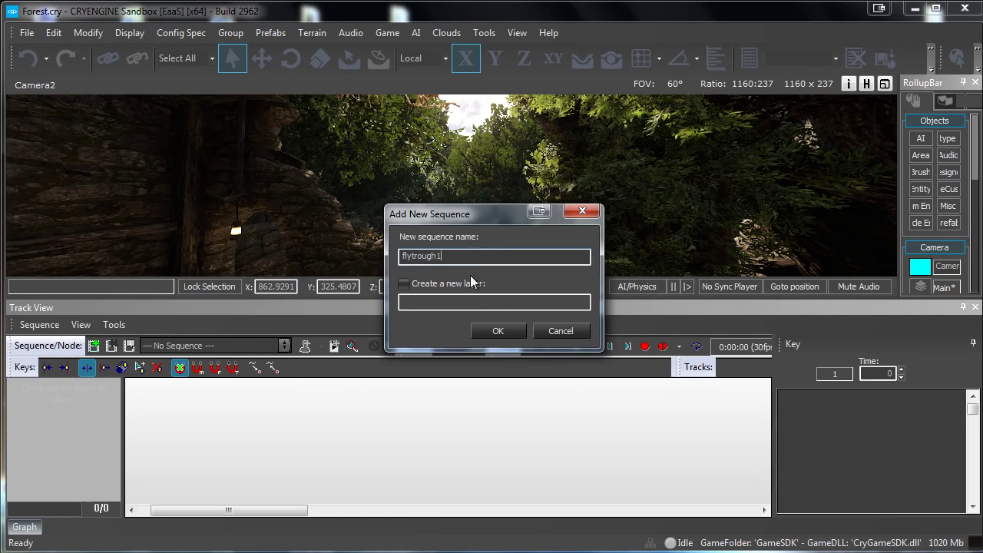
left_click(497, 332)
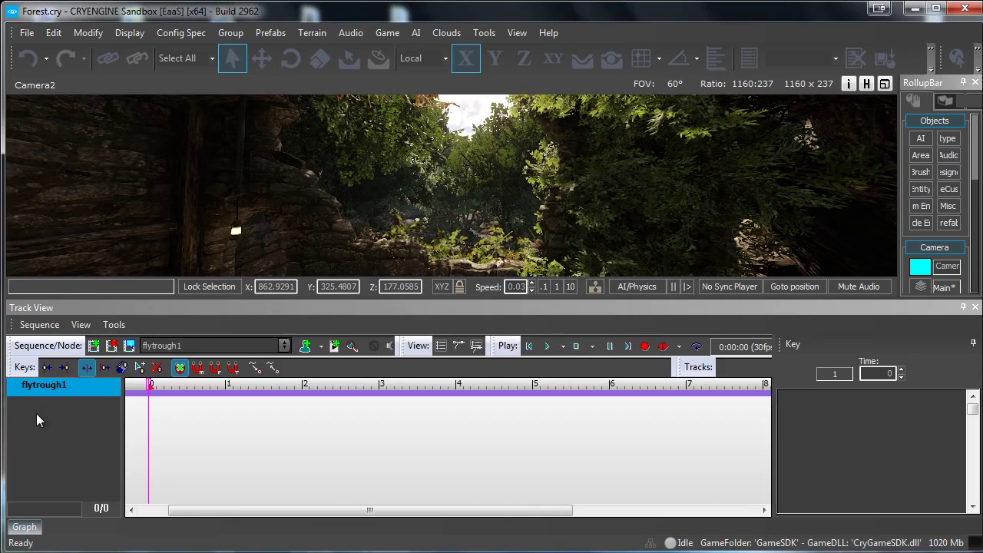
- Add Camera2 to flytrough1 with Fov, Position and Rotation tracks, and accept the 500-second sequence properties
right_click(25, 435)
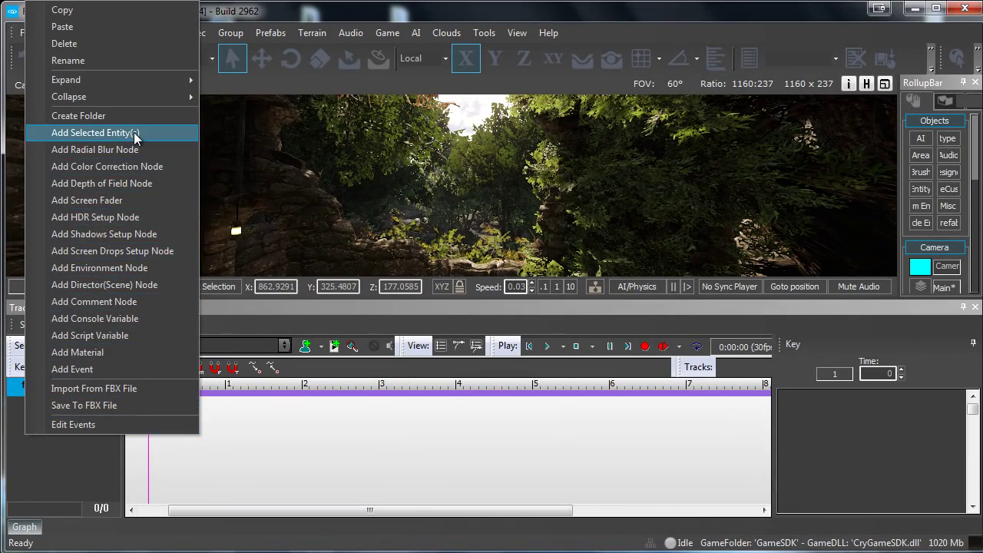
left_click(135, 133)
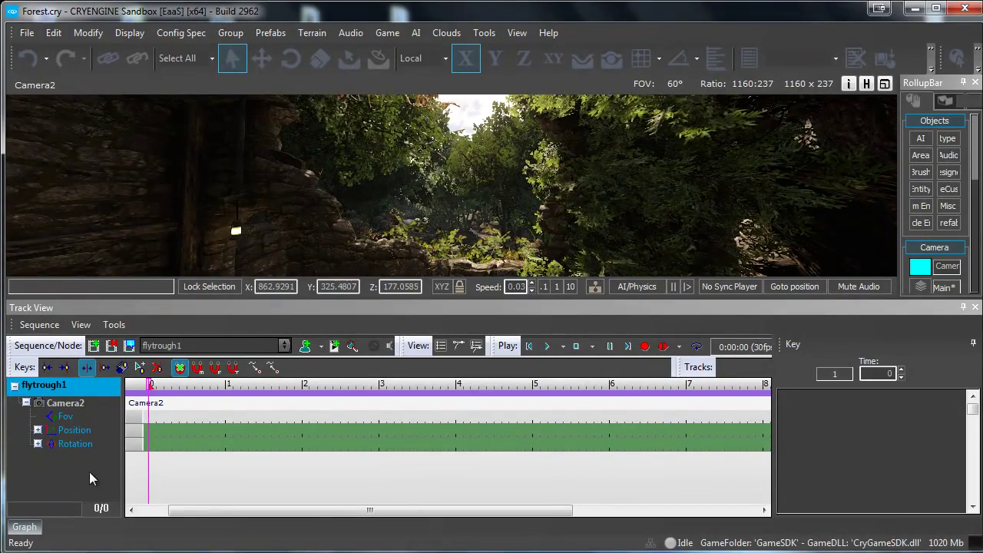
left_click(129, 346)
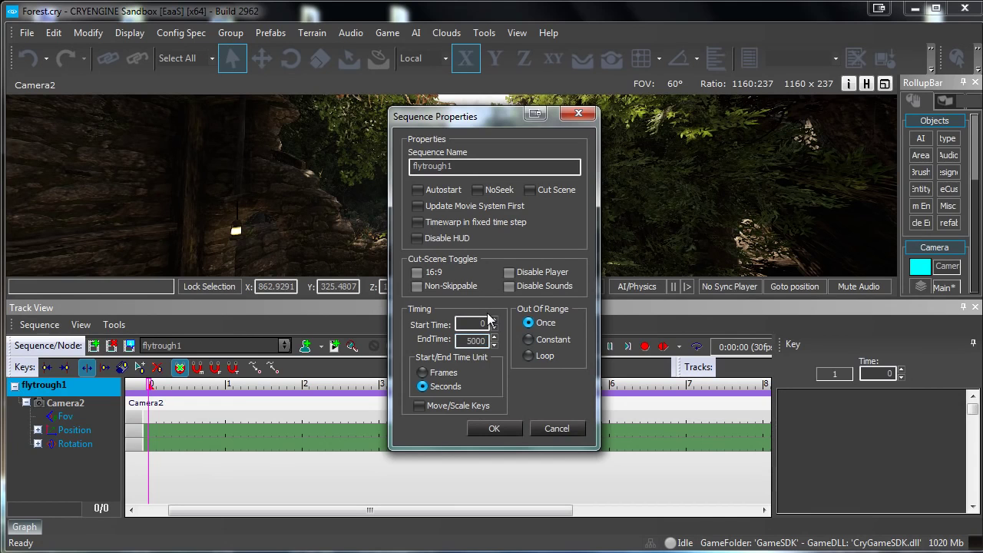
left_click(506, 429)
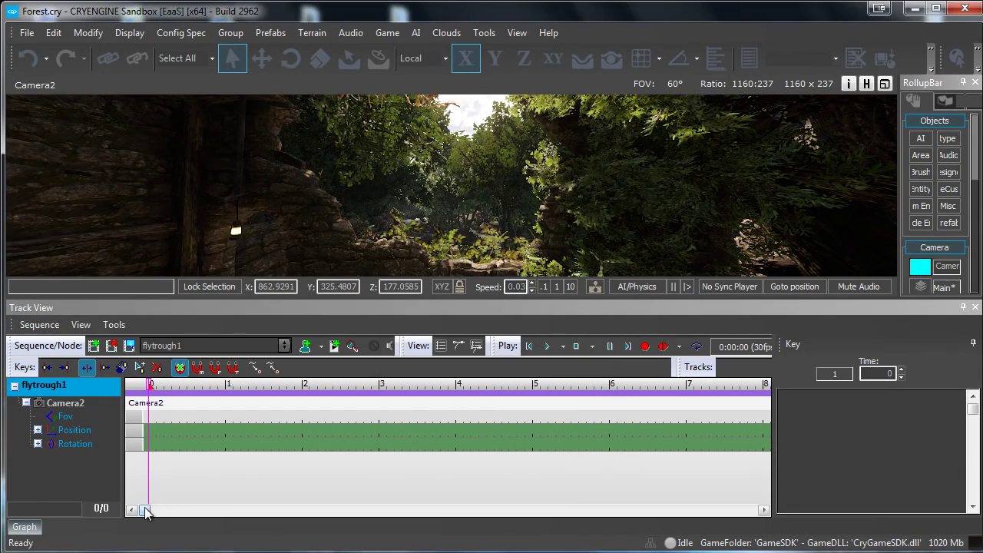
- Change the Auto Record key rate from 1/2 sec to 1 sec
left_click_drag(146, 510, 572, 513)
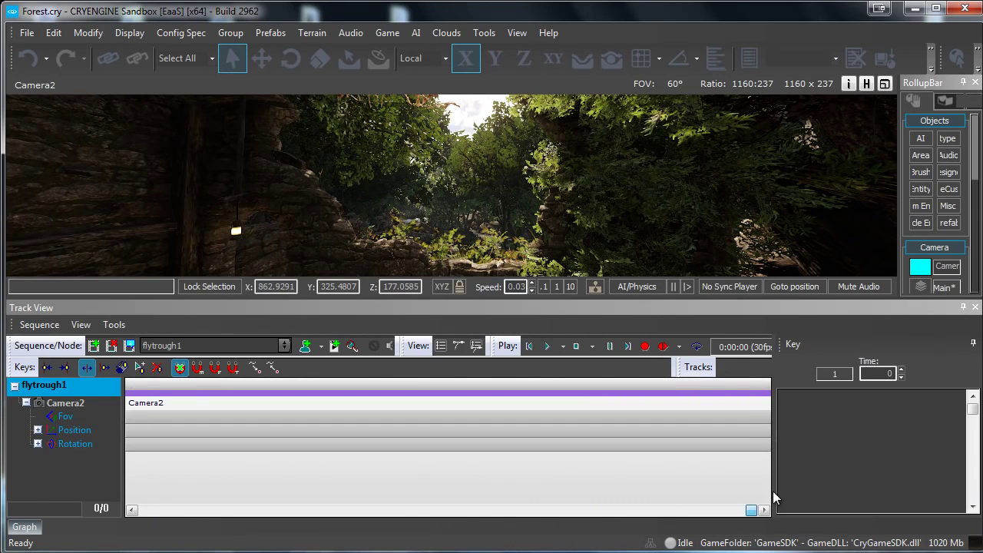
left_click_drag(634, 499, 104, 500)
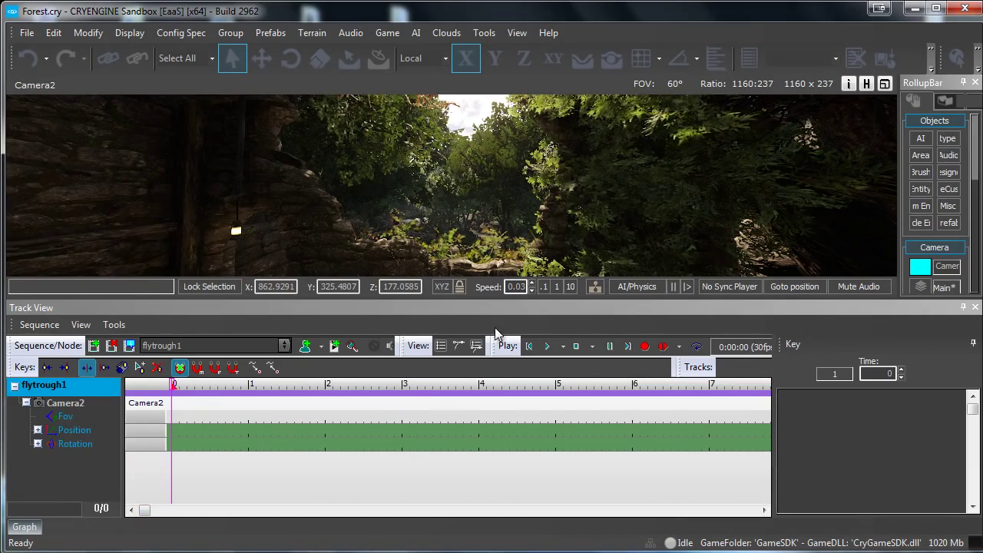
left_click(683, 346)
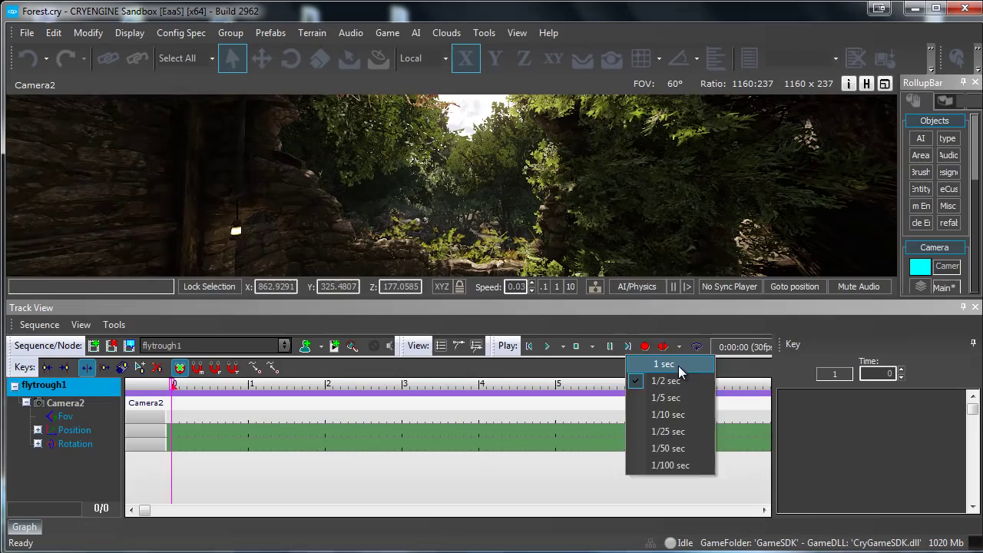
left_click(677, 365)
left_click(680, 345)
left_click(681, 347)
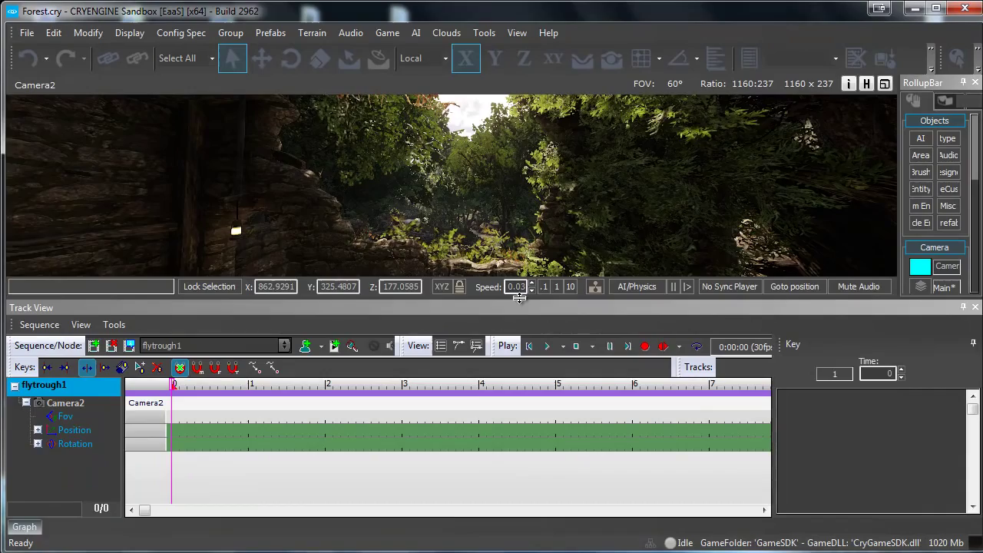
- Enlarge the Camera2 viewport to 1160 x 279 and set the camera movement speed to 0.06
left_click_drag(525, 301, 526, 332)
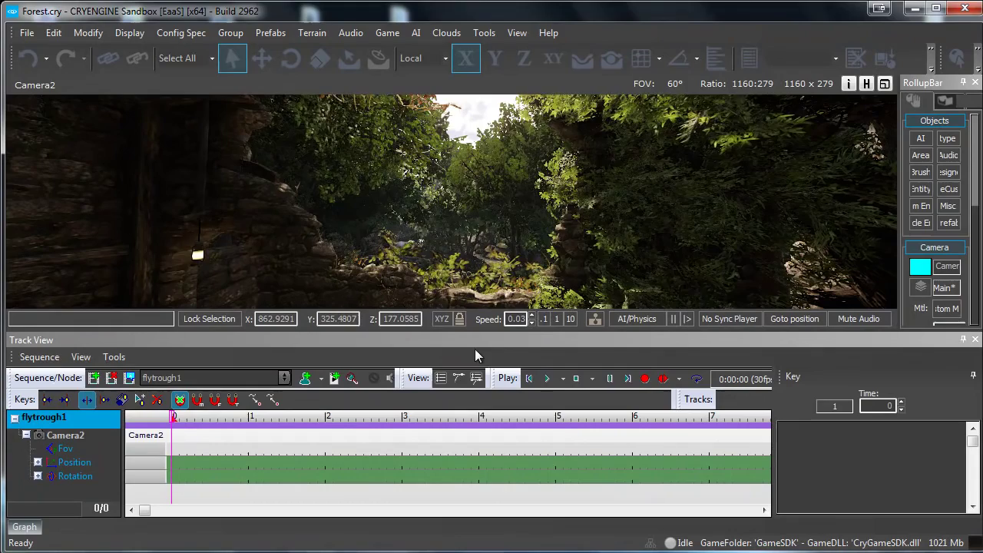
double_click(513, 319)
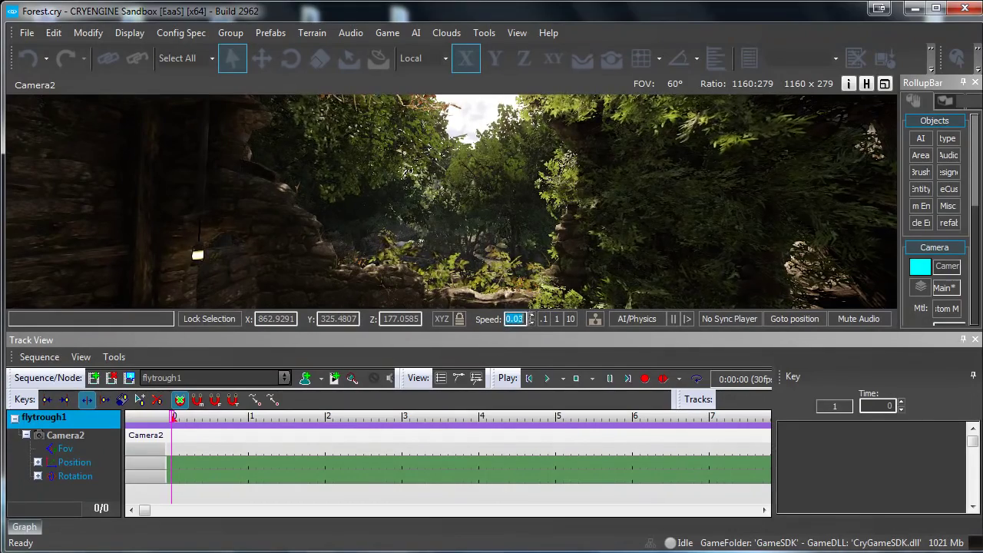
type("0.05")
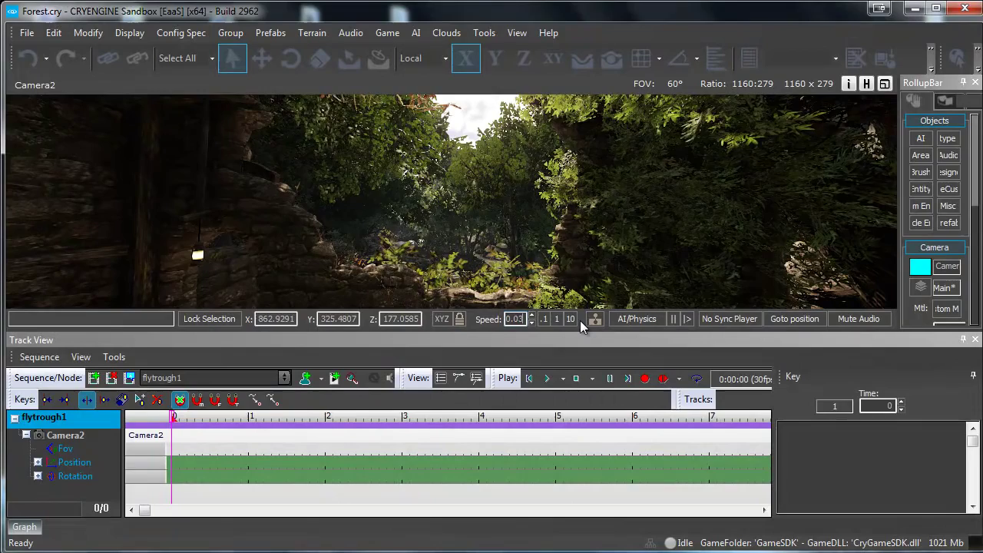
key("BackSpace")
key("BackSpace")
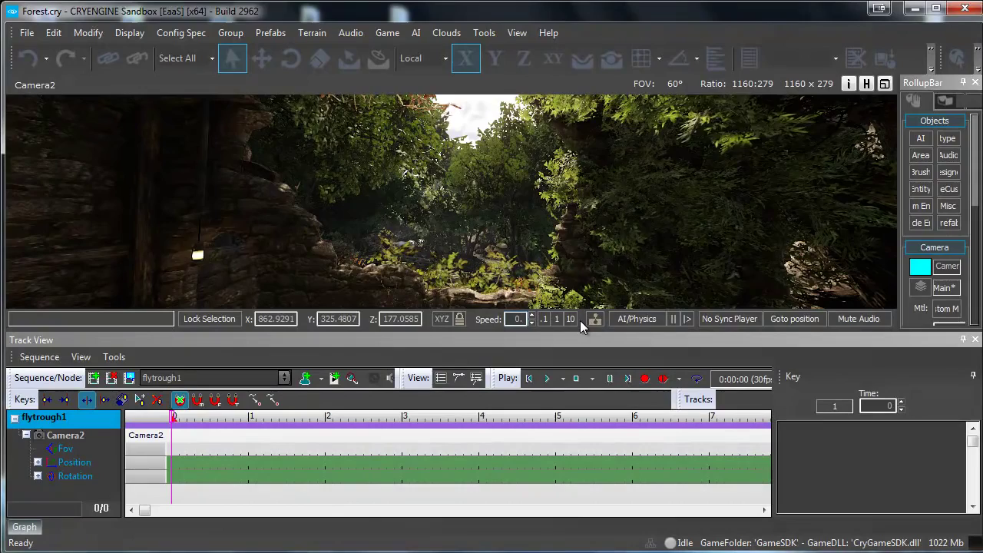
type("05")
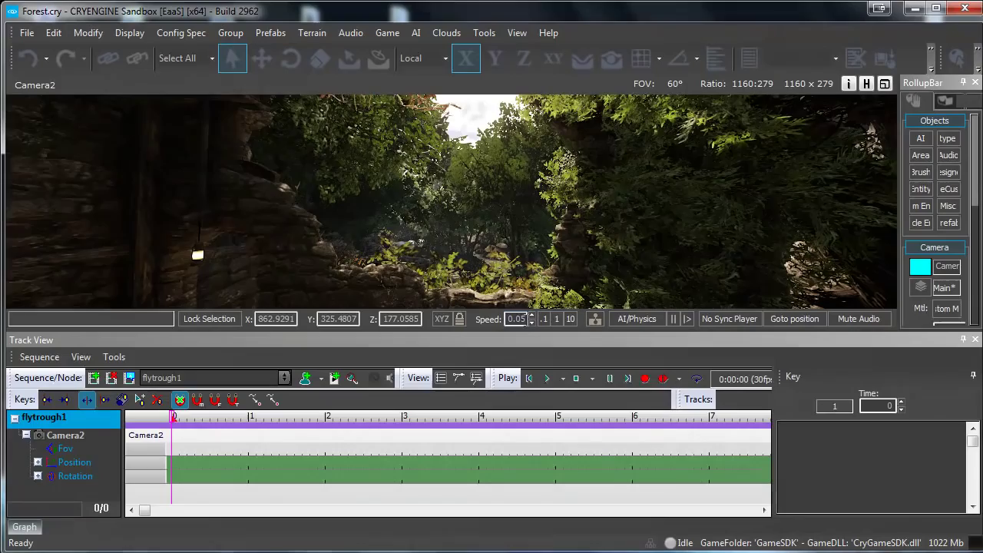
left_click(569, 319)
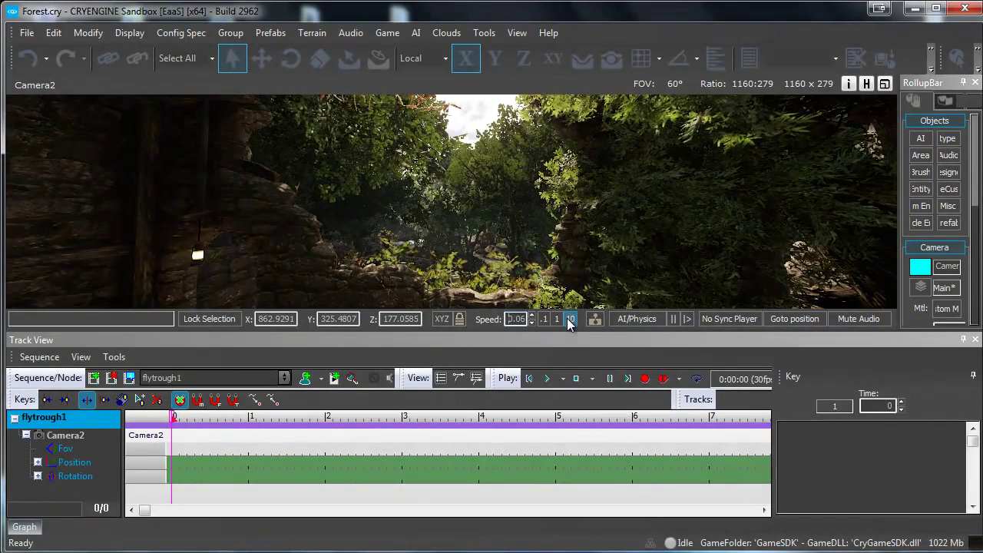
scroll(465, 178, "up", 1)
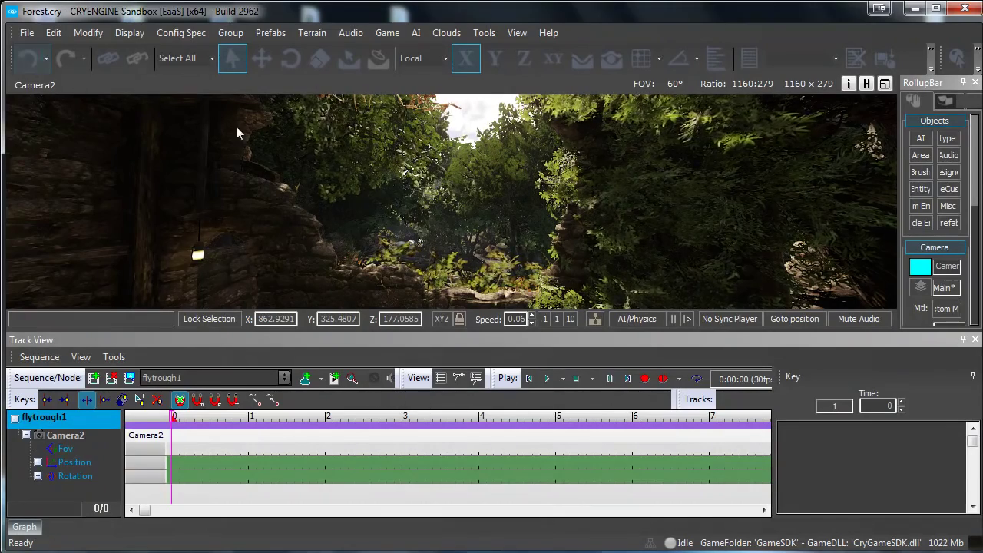
- Turn on Lock Camera Movement in the Camera2 viewport's options menu
left_click(43, 84)
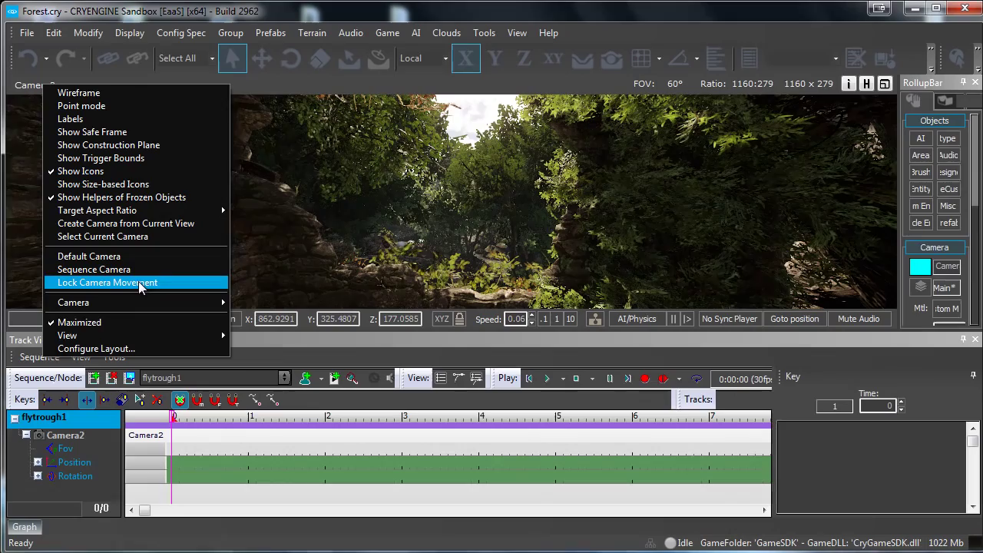
left_click(654, 338)
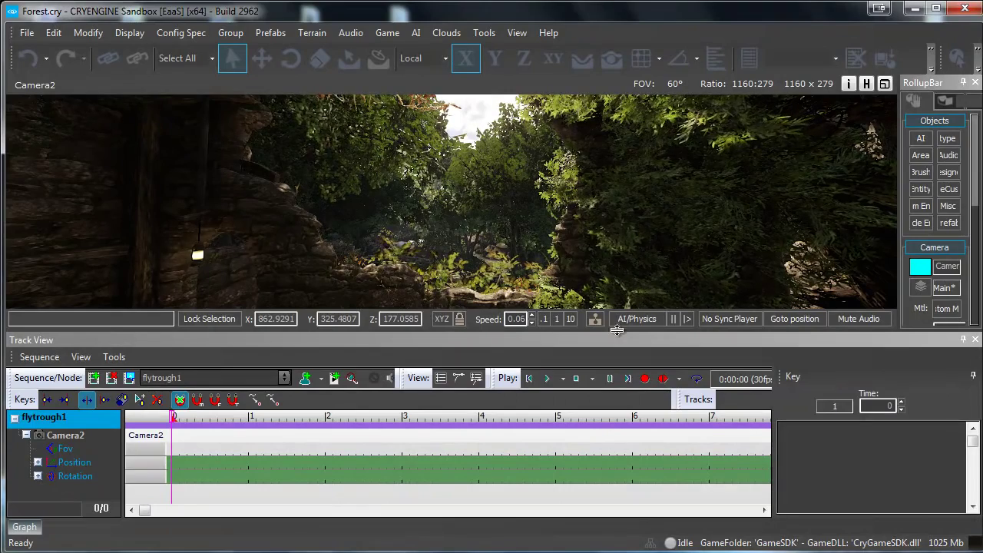
- Auto-record Camera2 flying through the forest to the waterfall with WASD and mouse
left_click(664, 379)
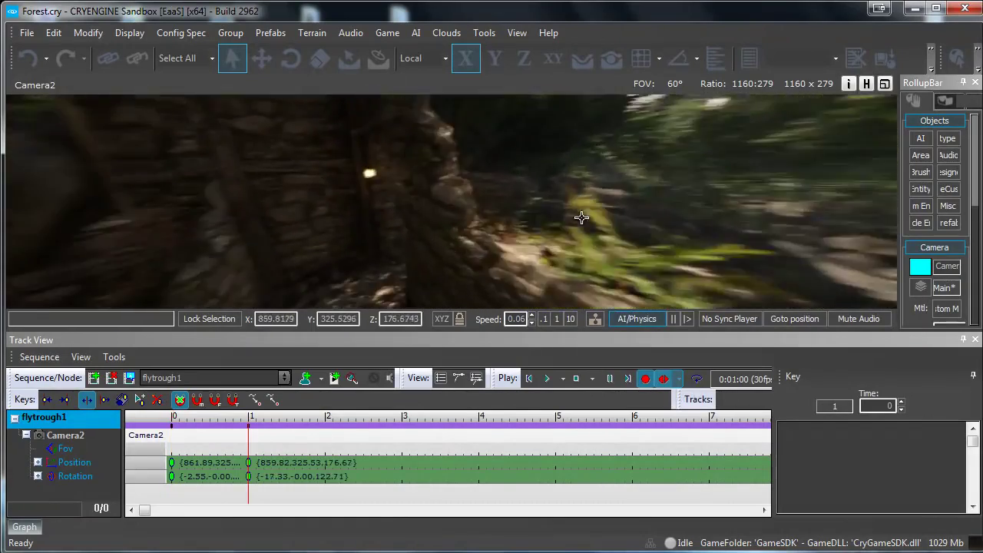
key("w")
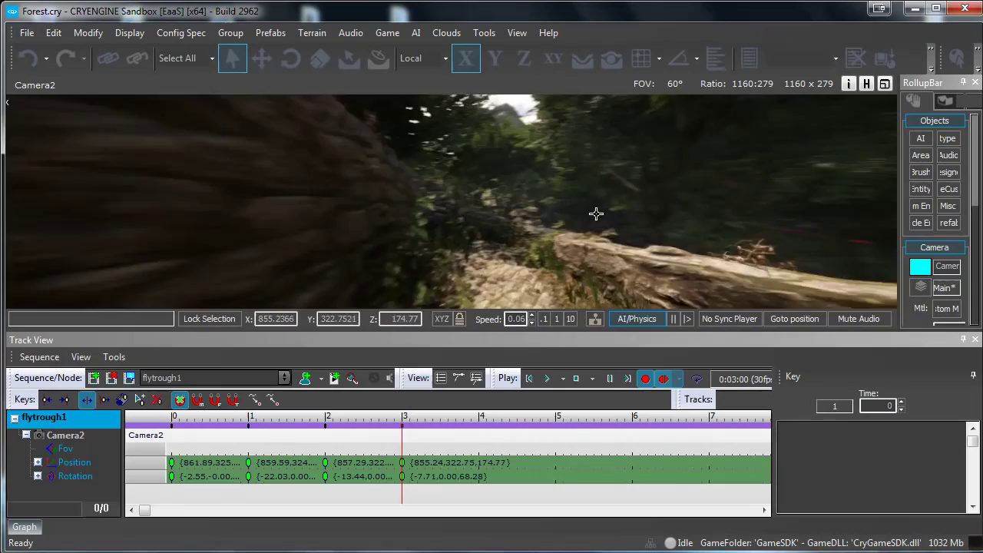
right_click_drag(595, 213, 589, 216)
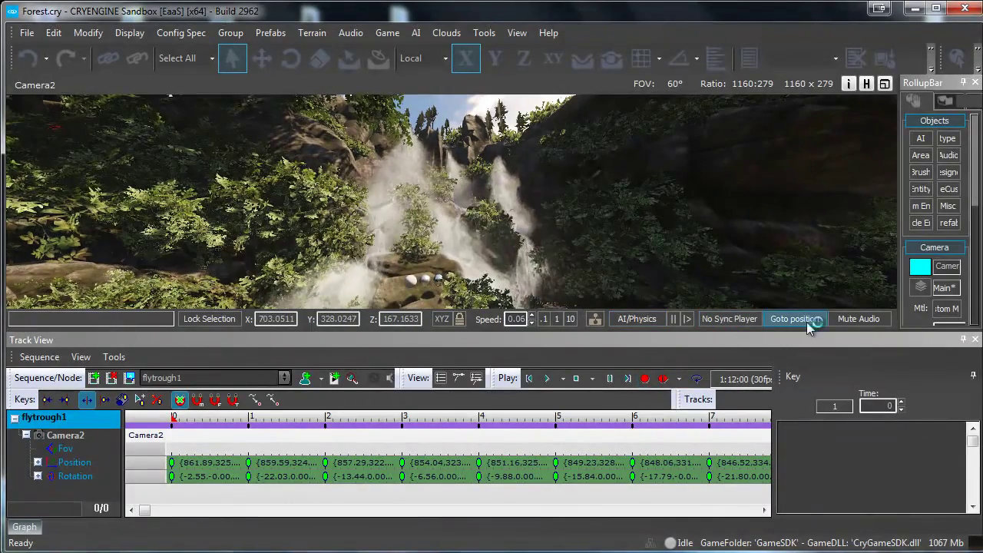
- Mute the level audio and scrub through the first three seconds of the flight
left_click(859, 321)
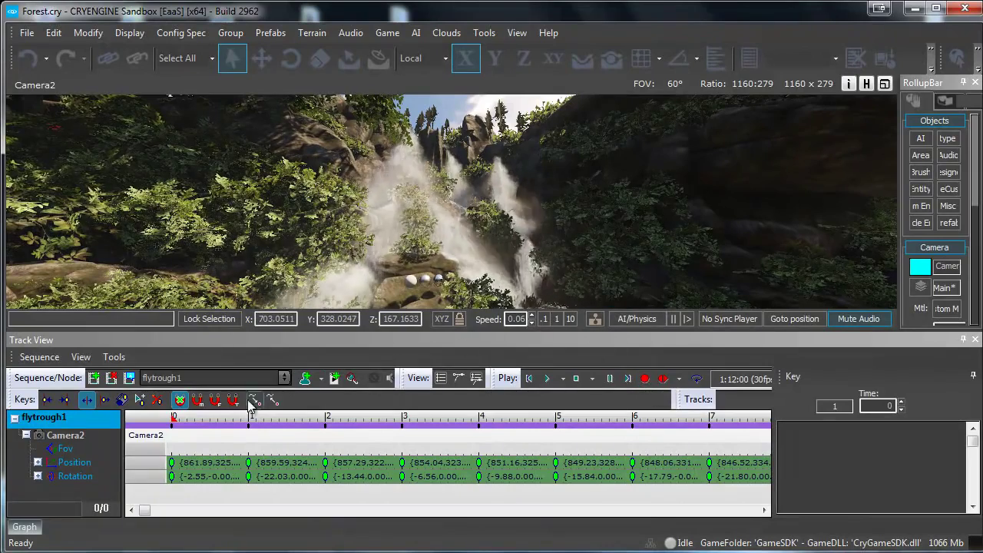
left_click(173, 415)
mouse_move(174, 415)
left_mouse_down()
mouse_move(761, 415)
mouse_move(253, 416)
mouse_move(125, 398)
left_mouse_up()
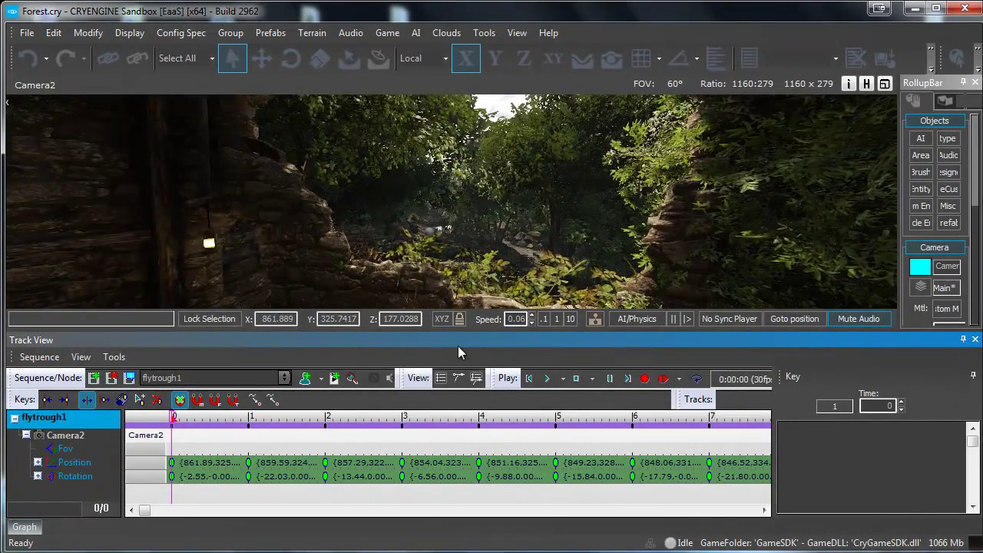
- Play and stop the flythrough, rewind it to 0:00:00, and shrink the viewport to 1160 x 127
left_click(550, 380)
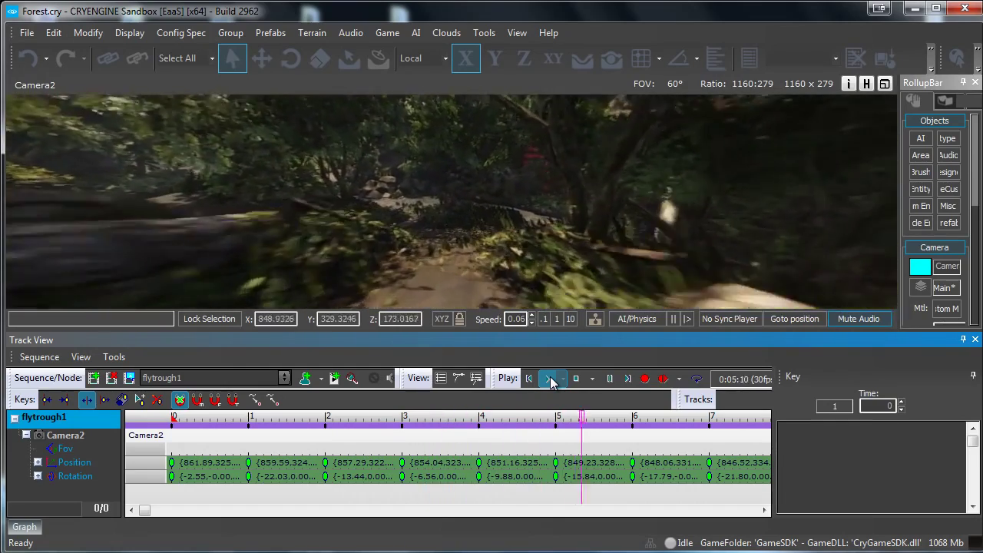
left_click(609, 419)
left_click_drag(611, 421, 6, 405)
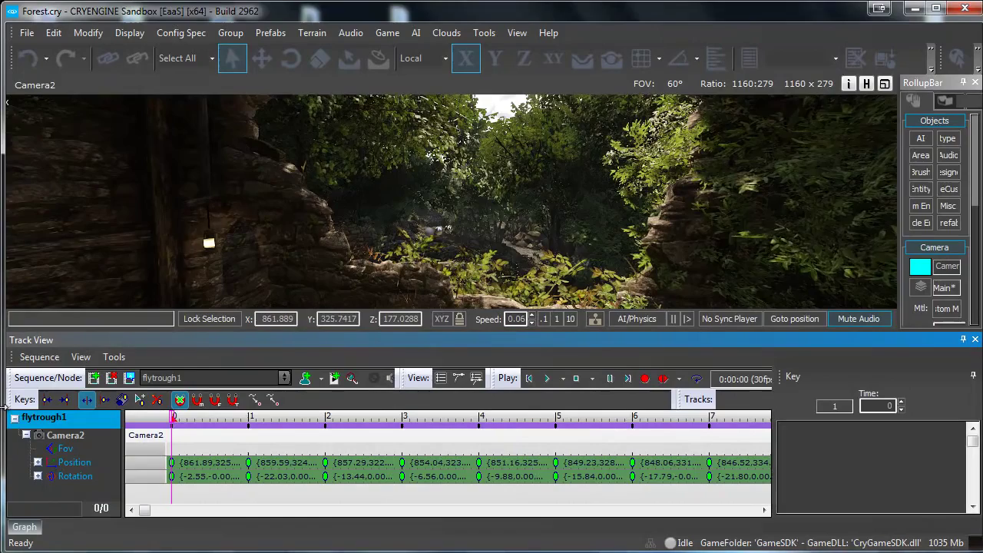
left_click_drag(418, 331, 425, 214)
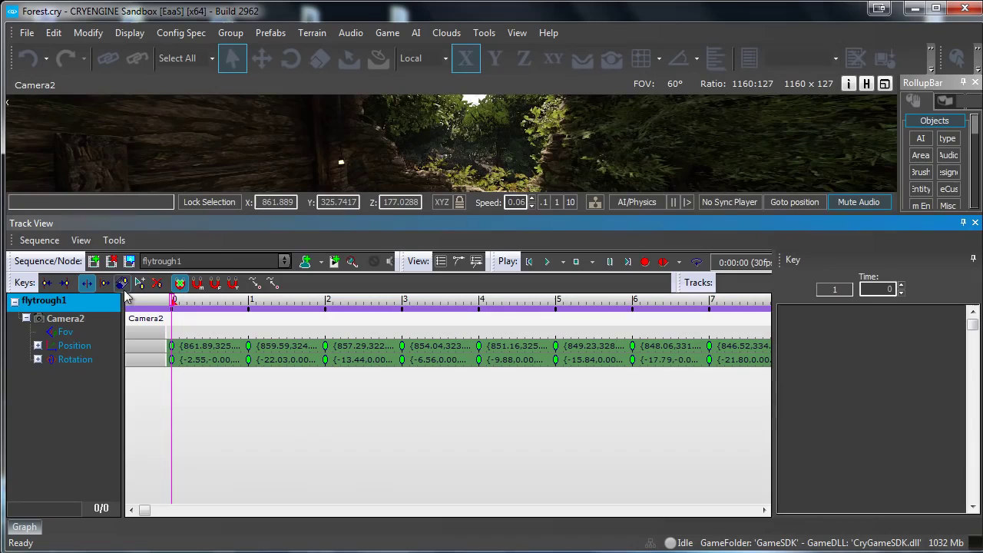
- Switch Track View to the curve editor and plot Camera2's Position X, Y and Z curves
left_click(83, 241)
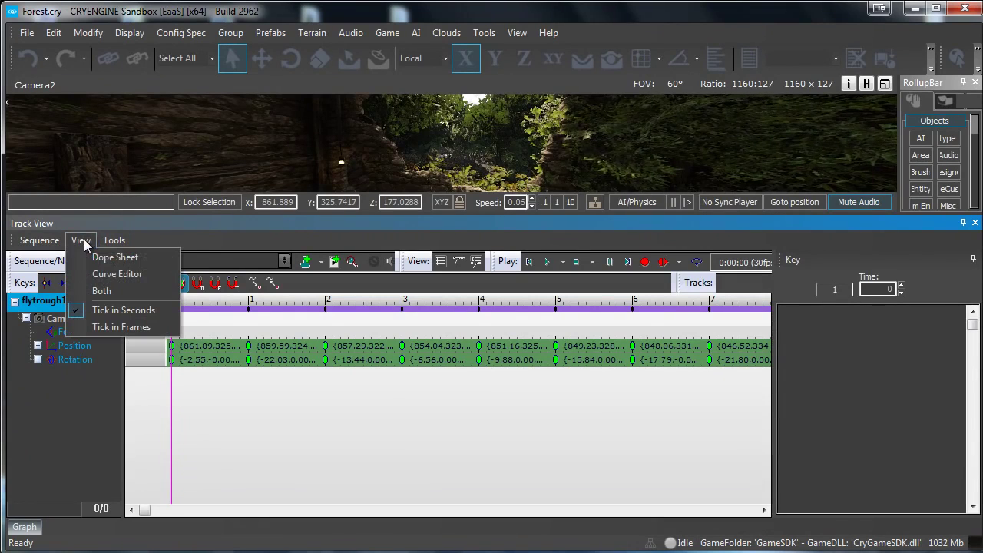
left_click(141, 274)
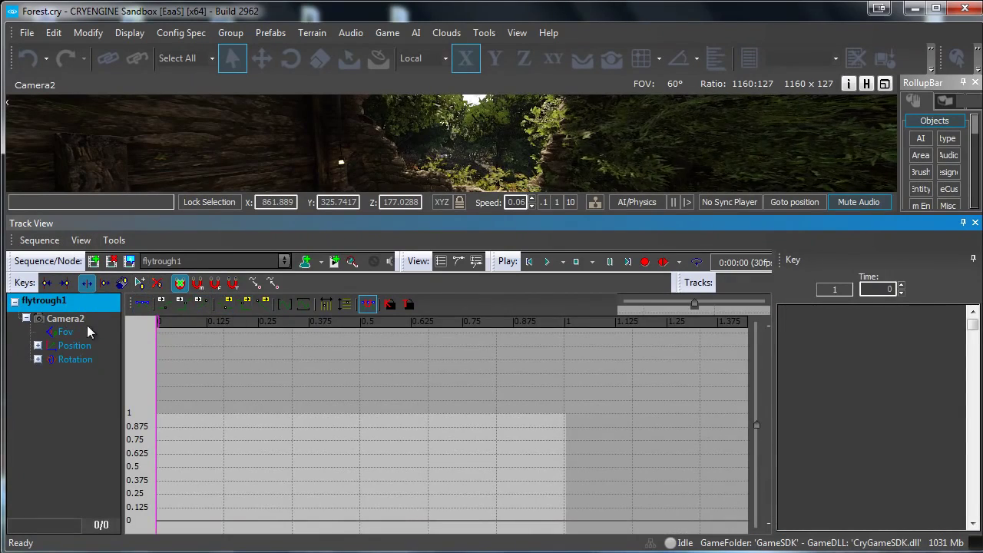
left_click(38, 345)
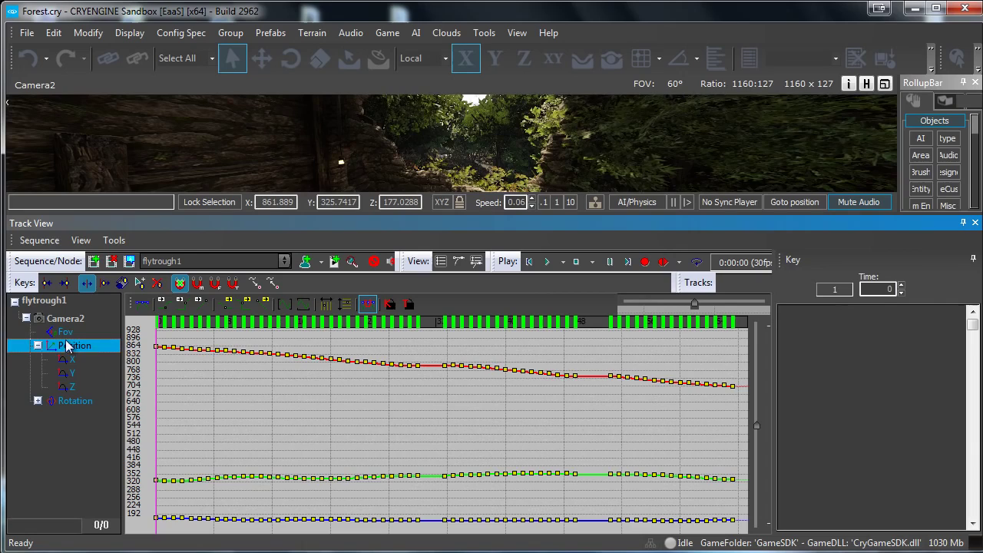
left_click(73, 358)
left_click(73, 374)
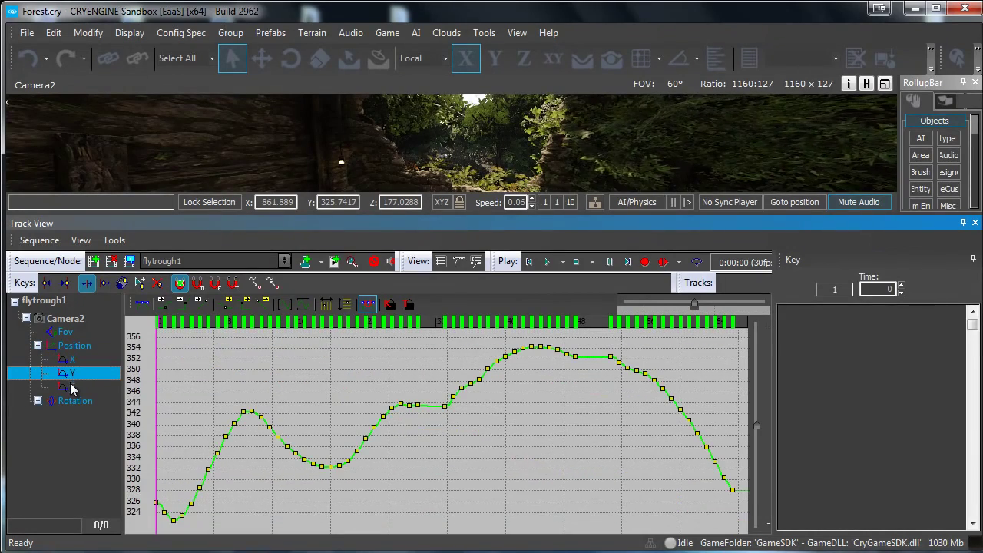
left_click(73, 388)
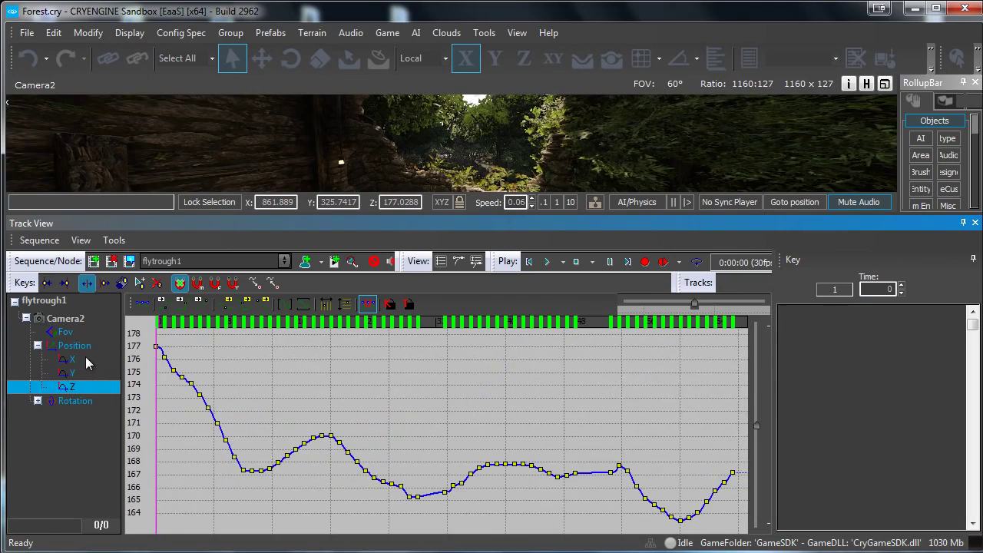
left_click(85, 363)
left_click(35, 402)
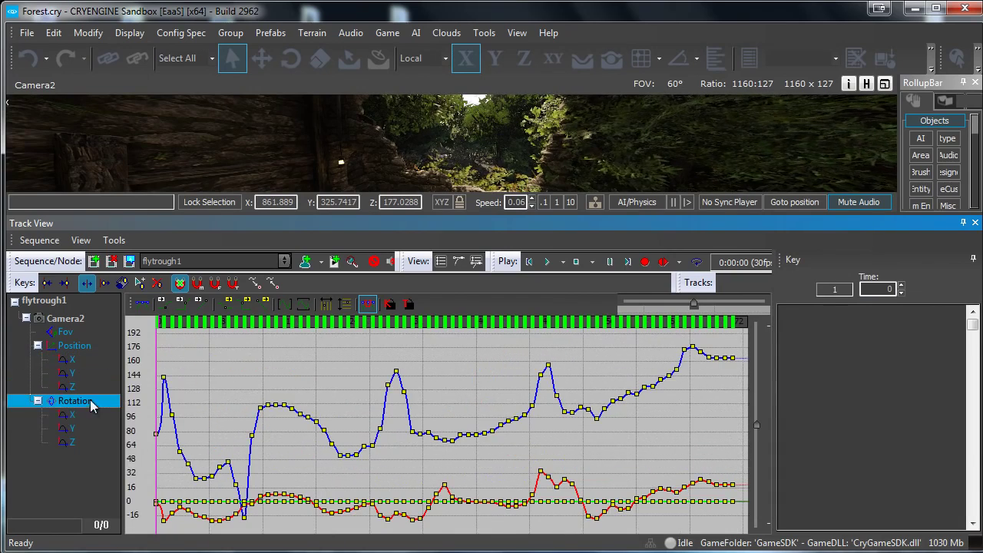
left_click(82, 350)
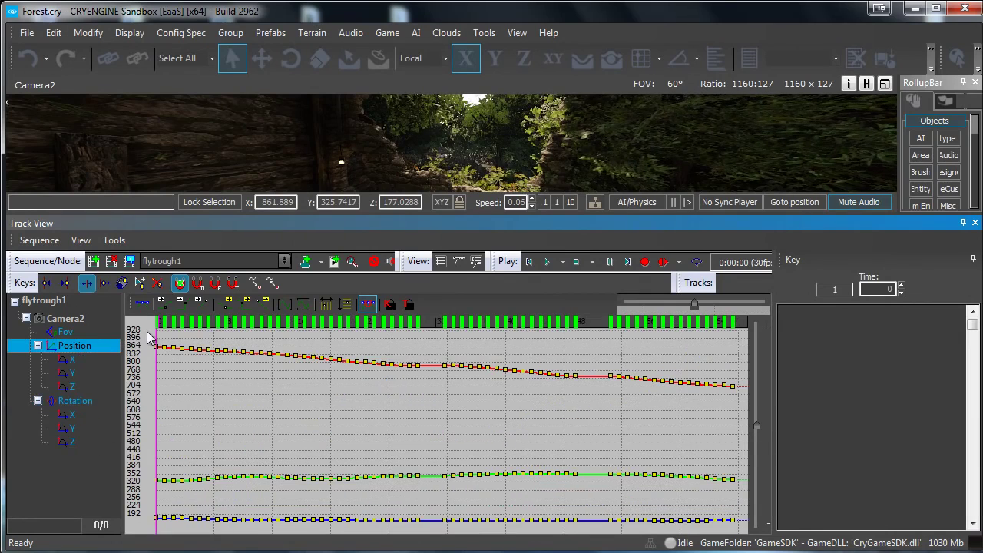
- Set Auto tangents on all Camera2 Position and Rotation keys, then enlarge the camera viewport
left_click_drag(745, 330, 150, 529)
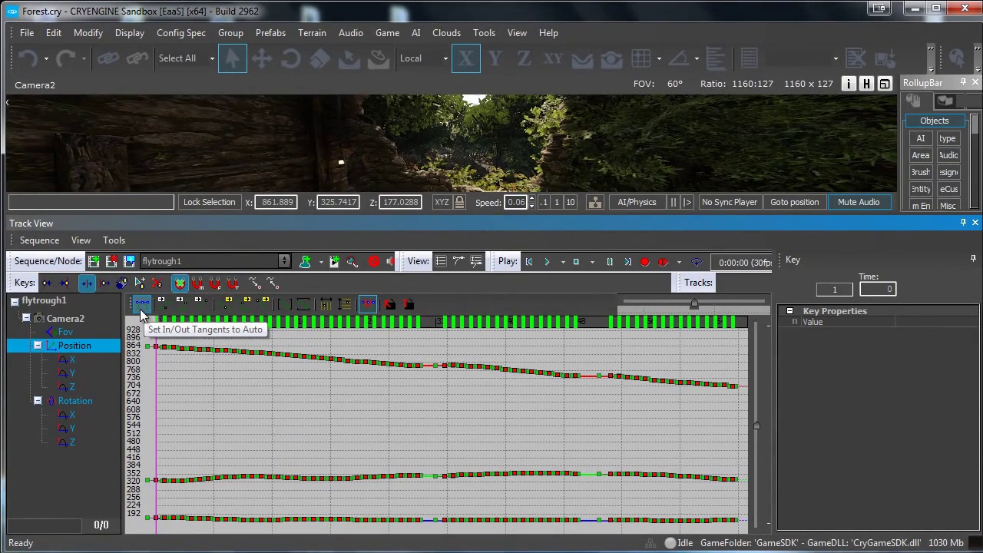
left_click(141, 305)
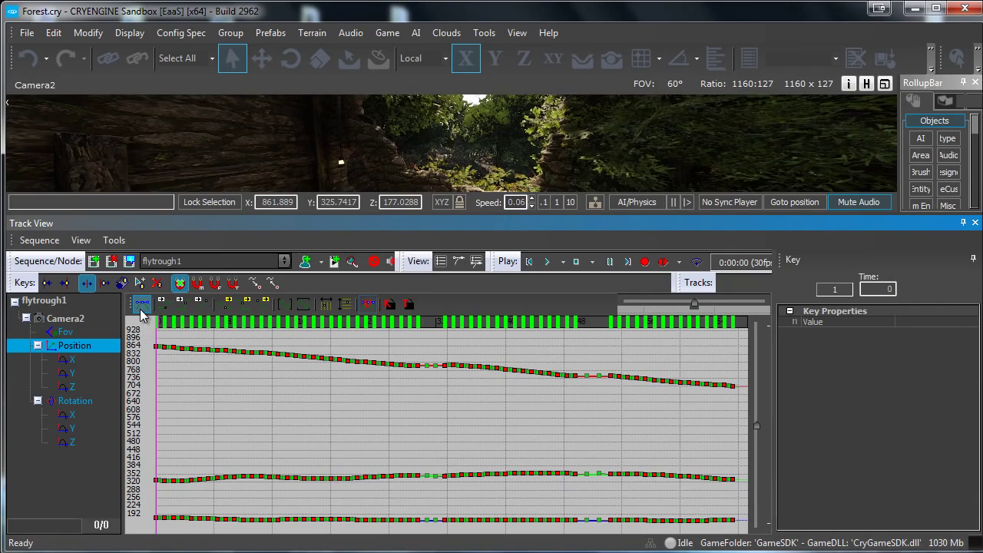
left_click(71, 400)
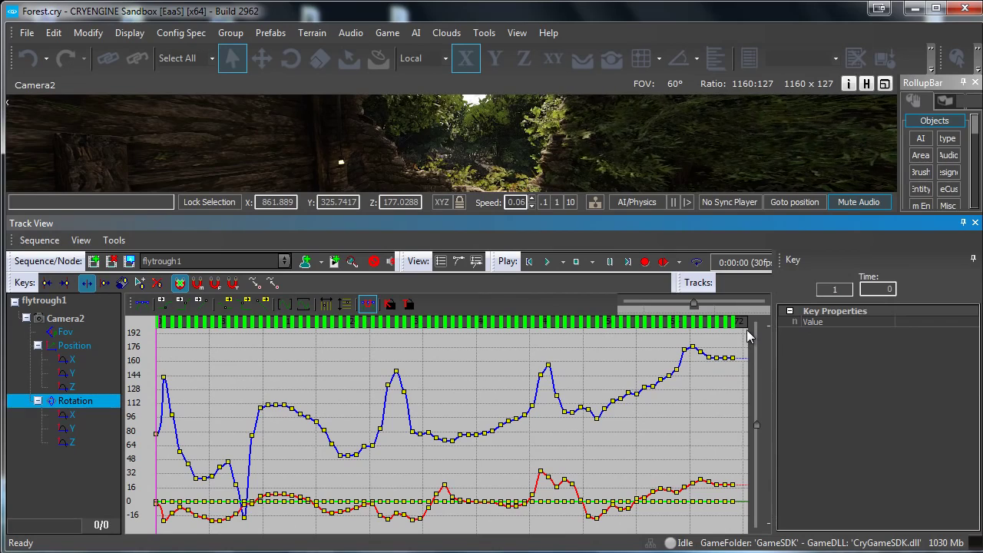
left_click_drag(747, 330, 157, 531)
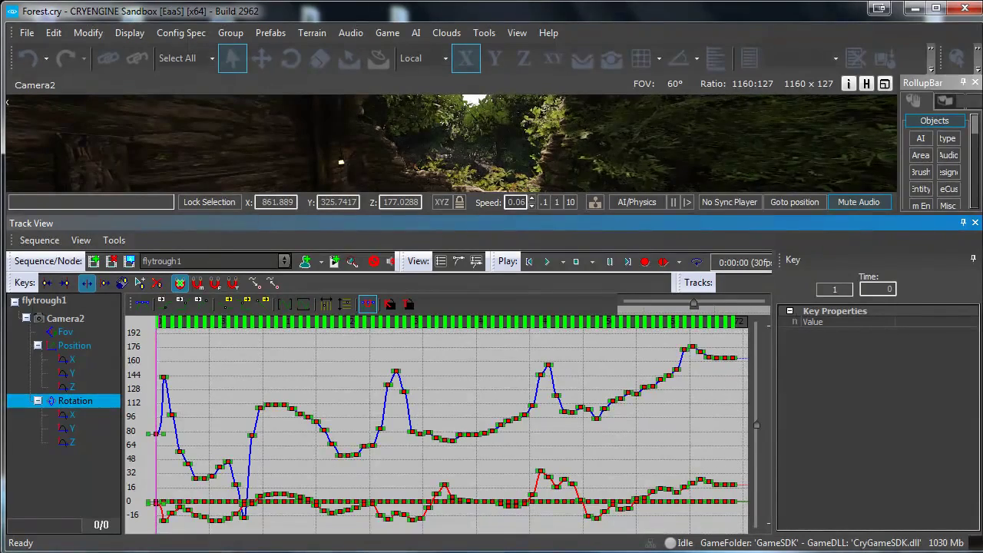
left_click(138, 304)
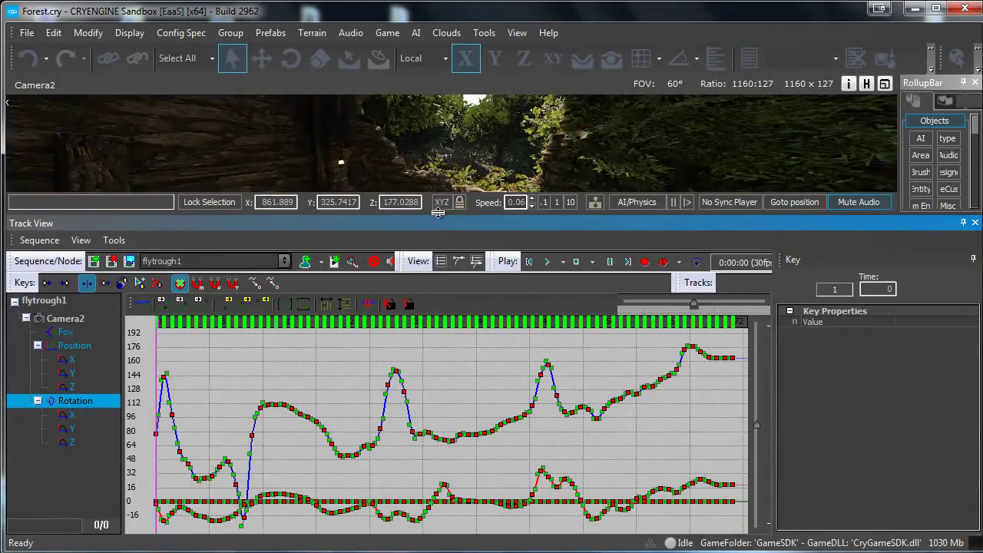
left_click_drag(436, 216, 429, 410)
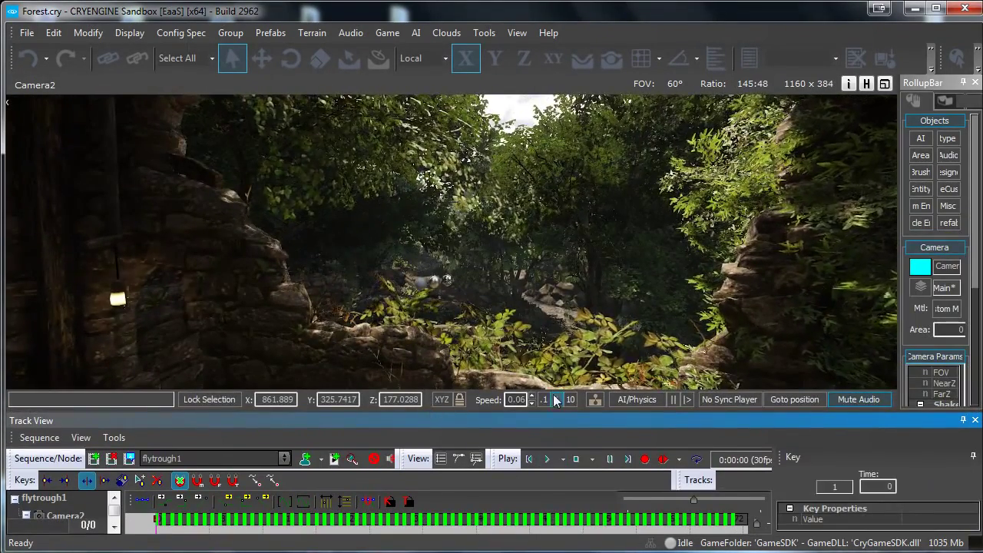
- Play the flythrough, stop it at 0:40:23, and enlarge Track View to show the curves
left_click(550, 459)
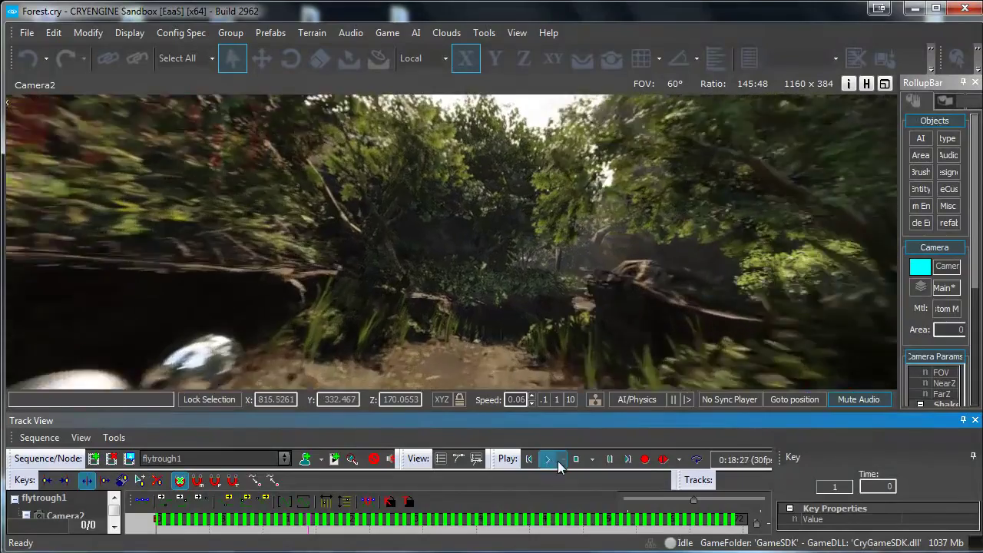
left_click(561, 459)
left_click(561, 479)
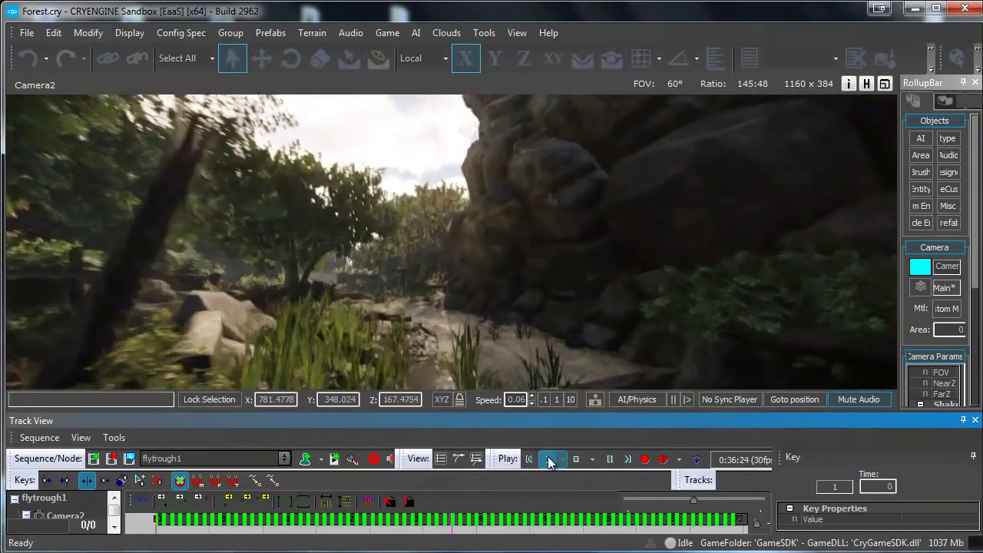
left_click(549, 460)
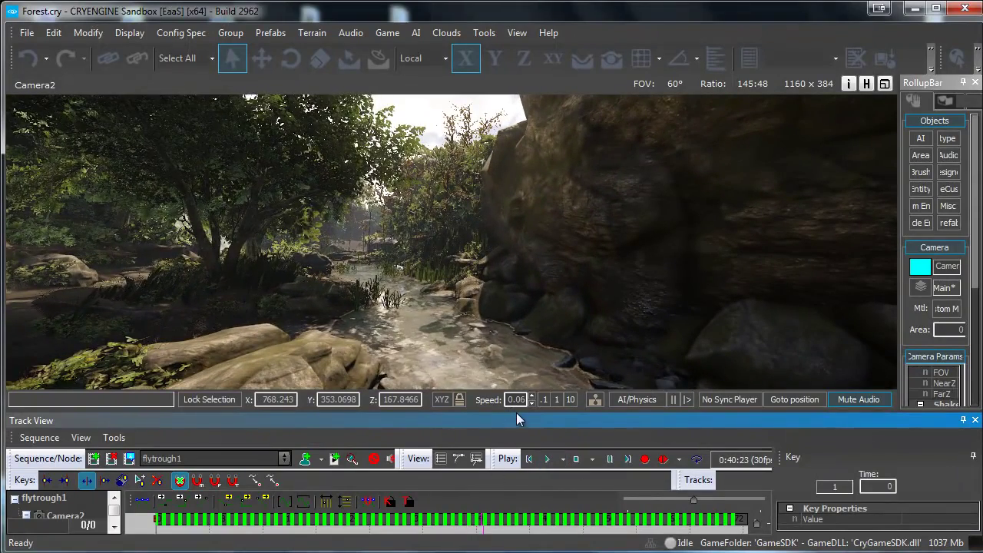
left_click_drag(515, 413, 499, 326)
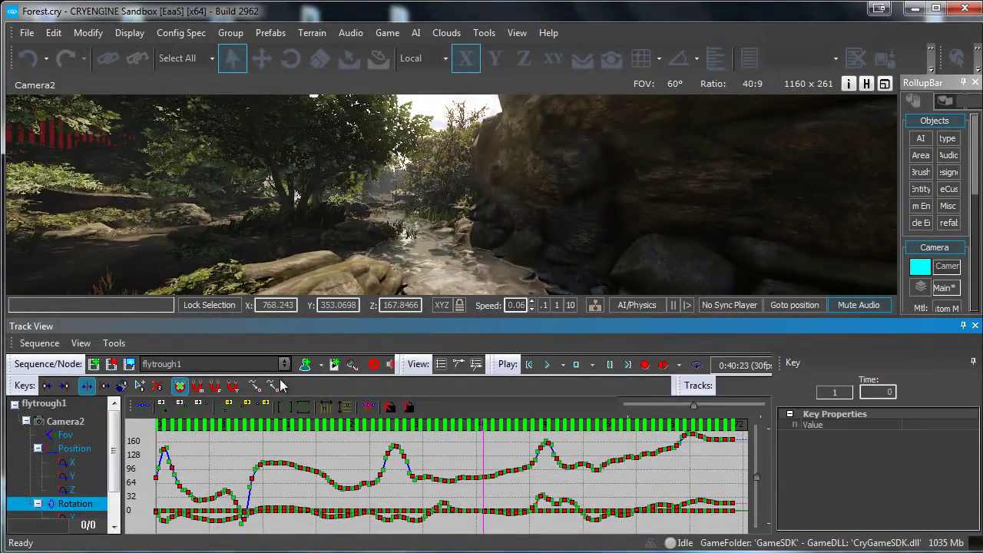
- Rewind the sequence to frame 0, collapse Camera2's Position and Rotation tracks, and heighten the viewport
left_click_drag(360, 317, 387, 244)
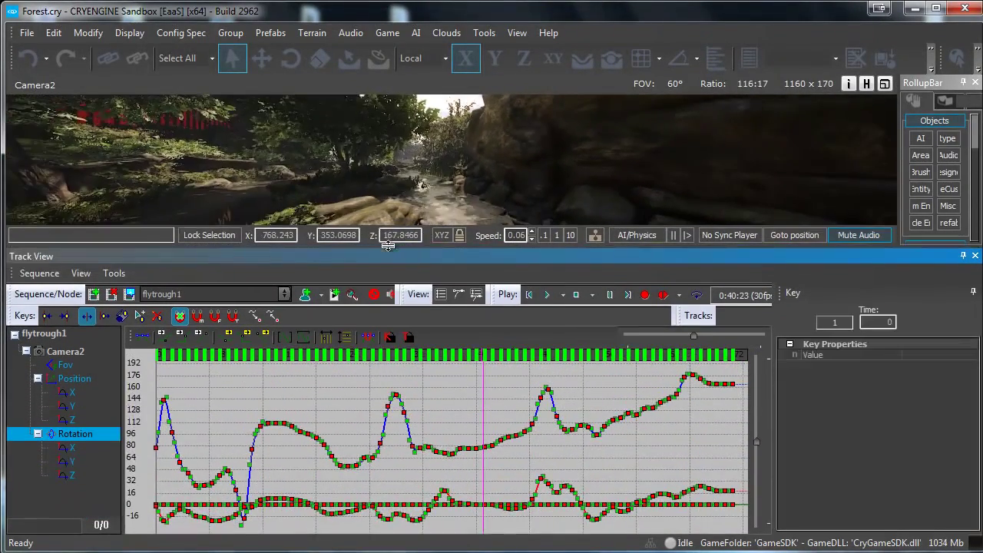
left_click_drag(472, 351, 157, 352)
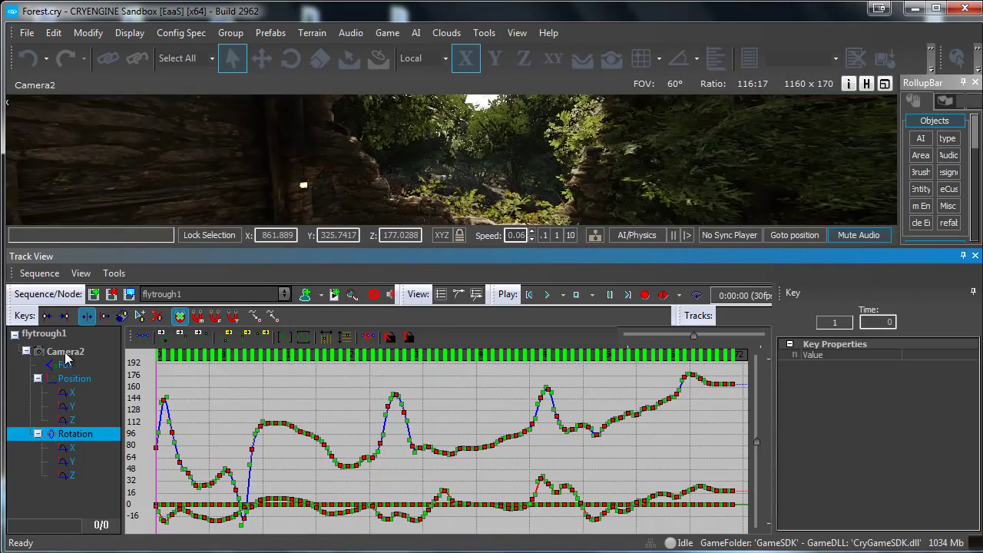
left_click(62, 350)
left_click(38, 378)
left_click(38, 392)
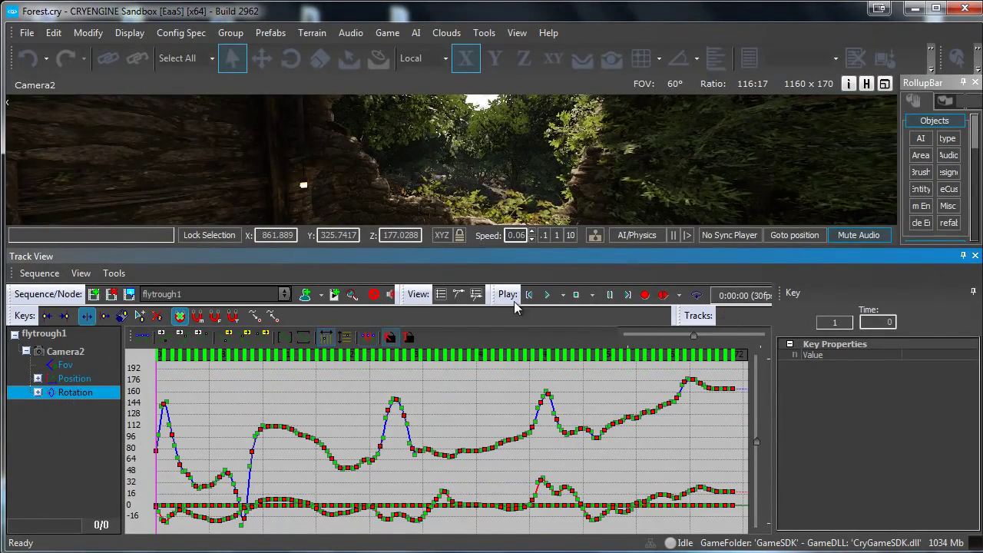
left_click_drag(547, 251, 548, 380)
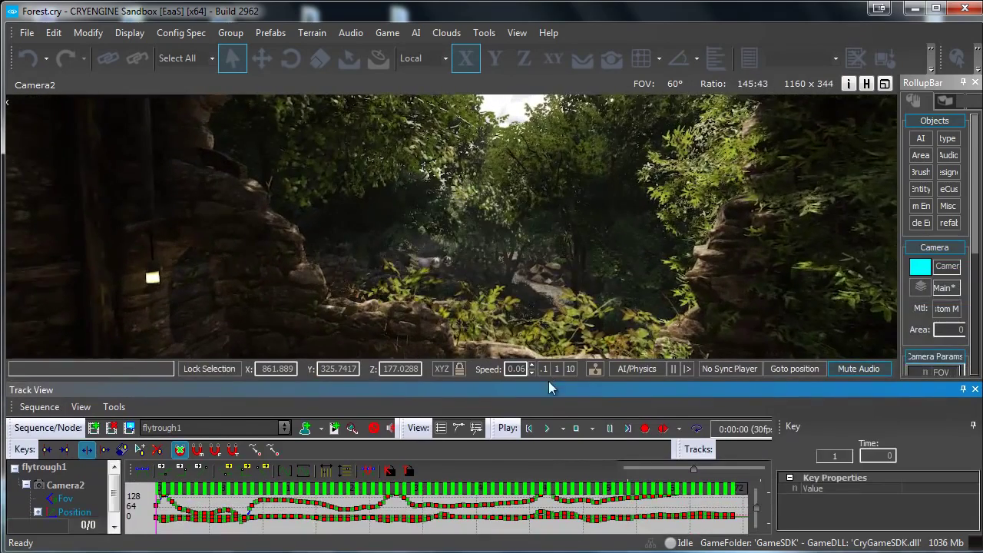
- Hide the EditMode and remaining toolbars, close the RollupBar, and collapse Track View
right_click(668, 24)
left_click(687, 49)
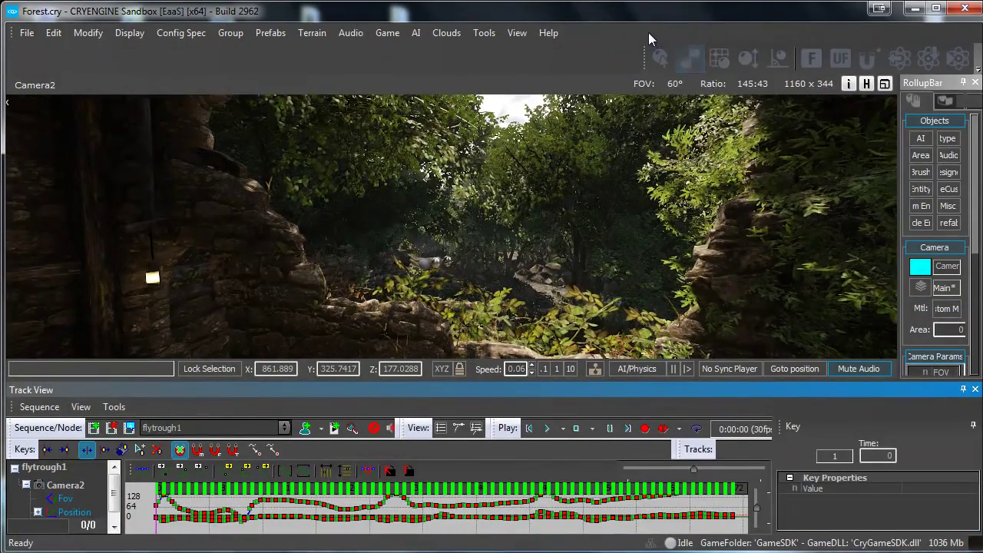
right_click(648, 33)
left_click(658, 59)
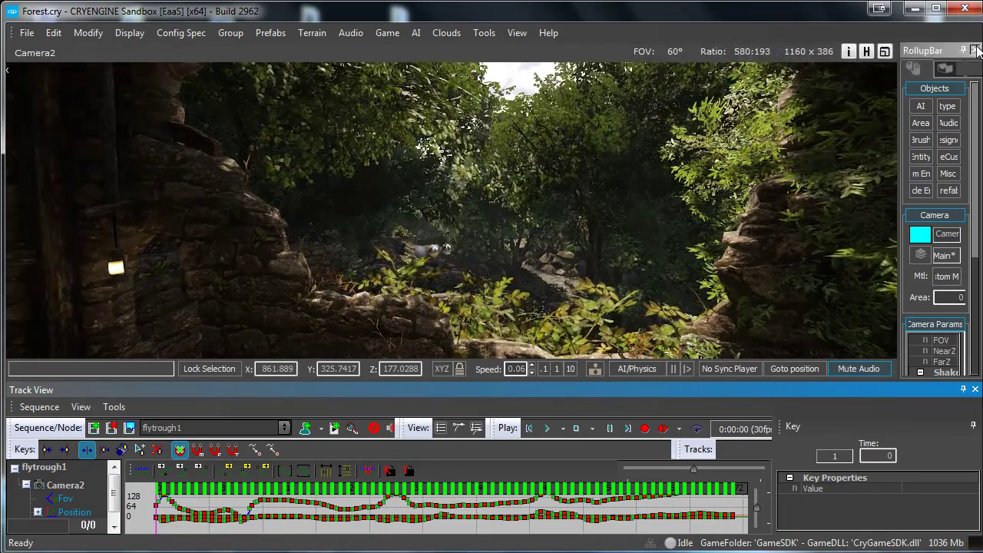
left_click(974, 48)
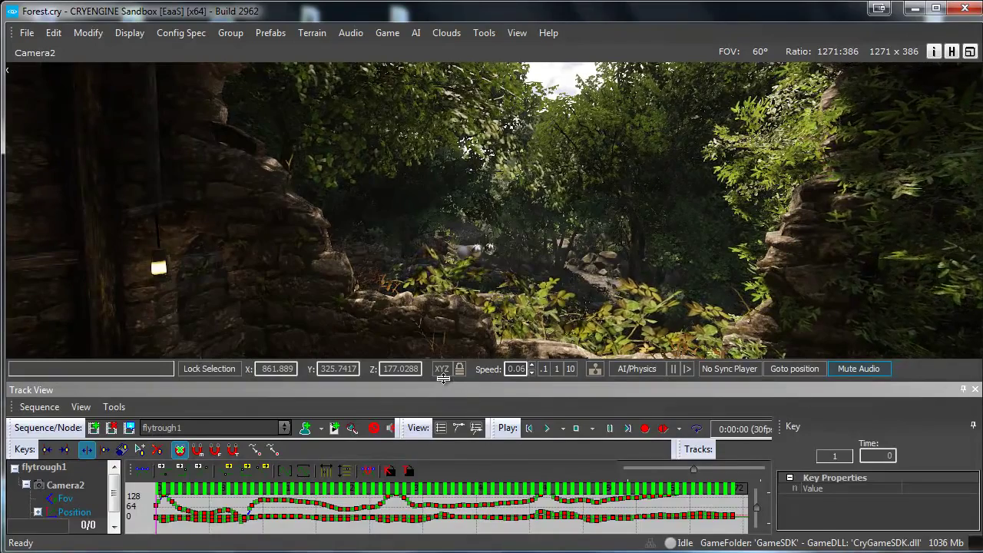
left_click_drag(443, 380, 440, 383)
left_click_drag(444, 421, 462, 535)
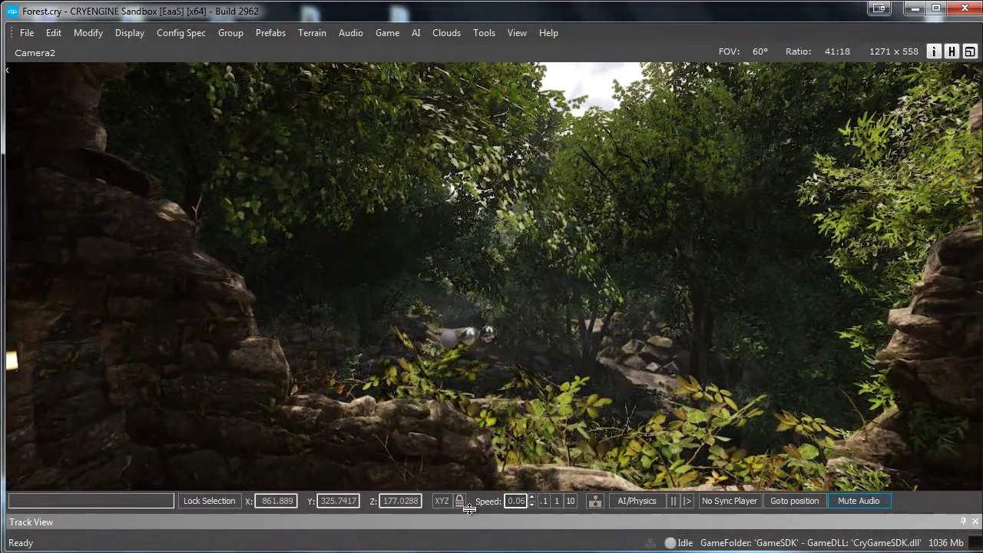
- Expand Track View slightly and start the flythrough playback
left_click_drag(486, 511, 491, 530)
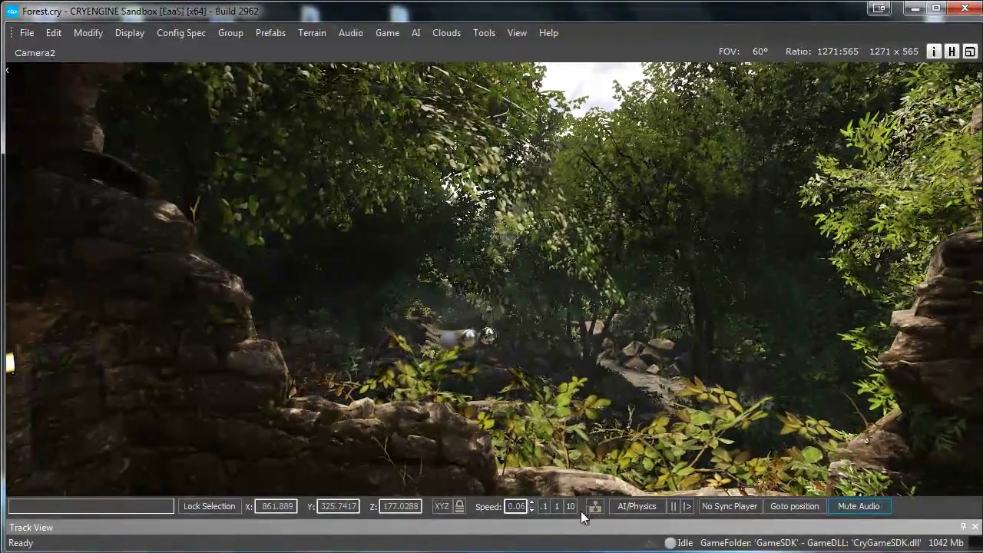
left_click_drag(573, 516, 536, 522)
left_click(549, 525)
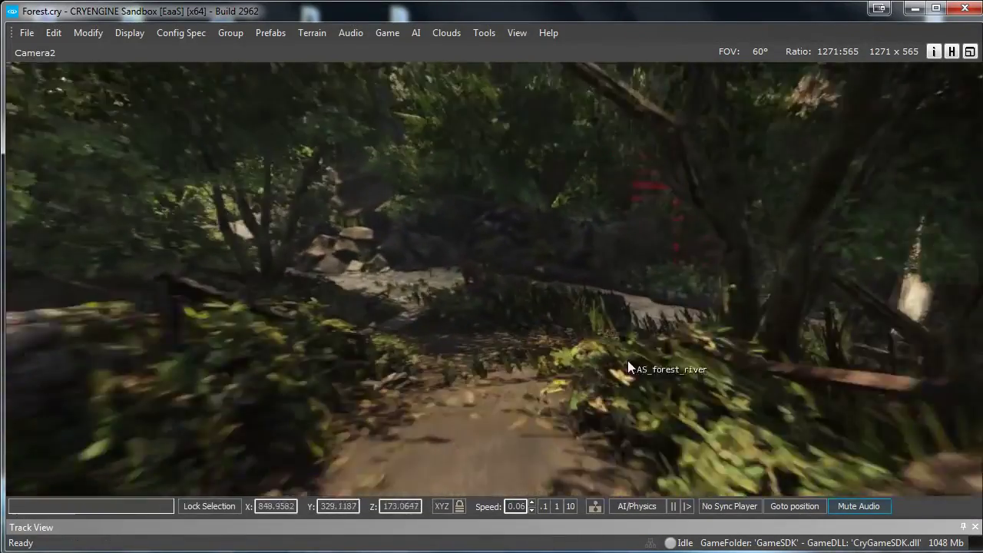
- Set playback speed to 1 and collapse Track View for a 1271 x 565 viewport
left_click_drag(596, 518, 593, 465)
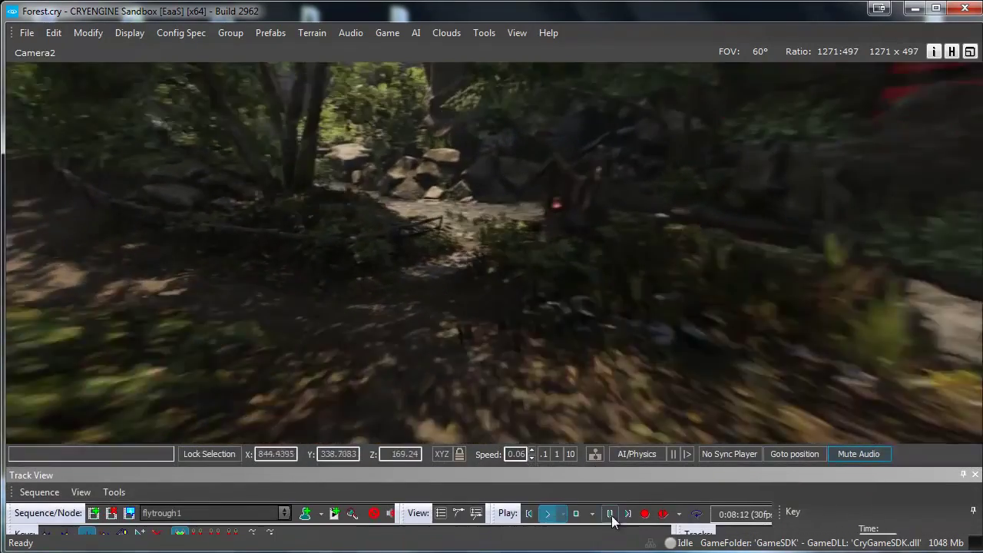
left_click(525, 512)
left_click(551, 441)
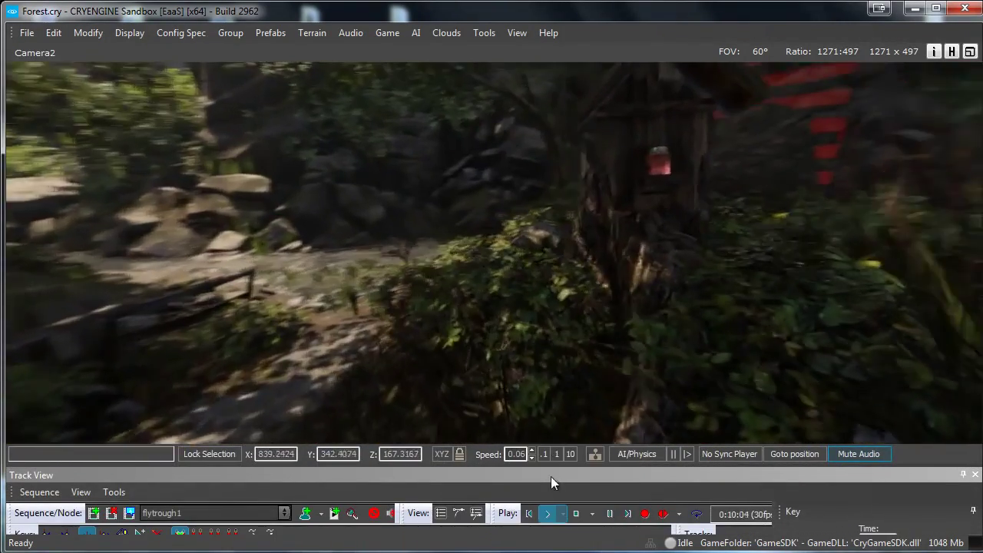
left_click_drag(551, 466, 551, 522)
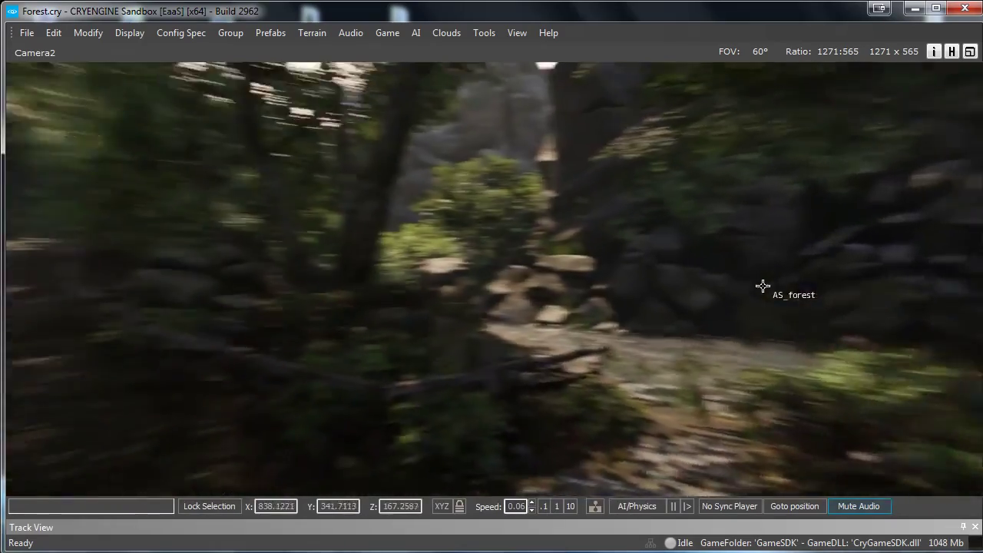